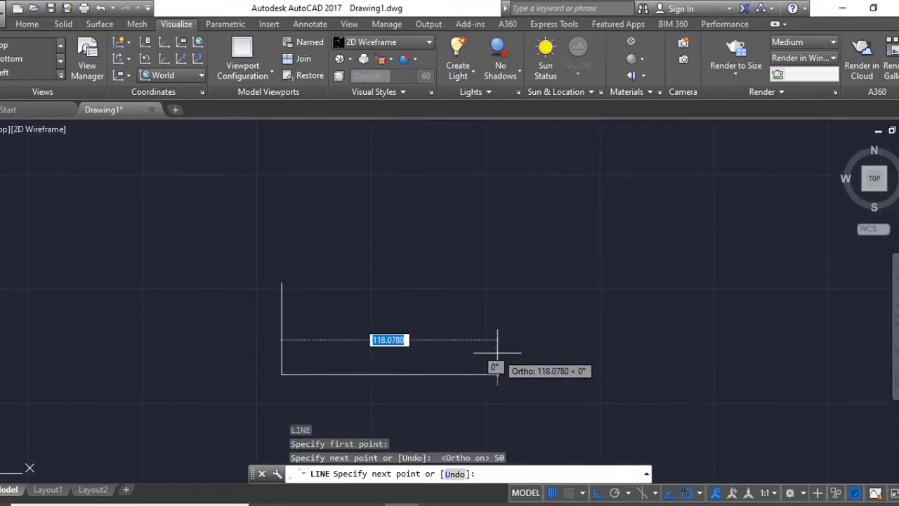
- Finish the L frame with the 120-long base line
text(0)
key(Return)
key(Escape)
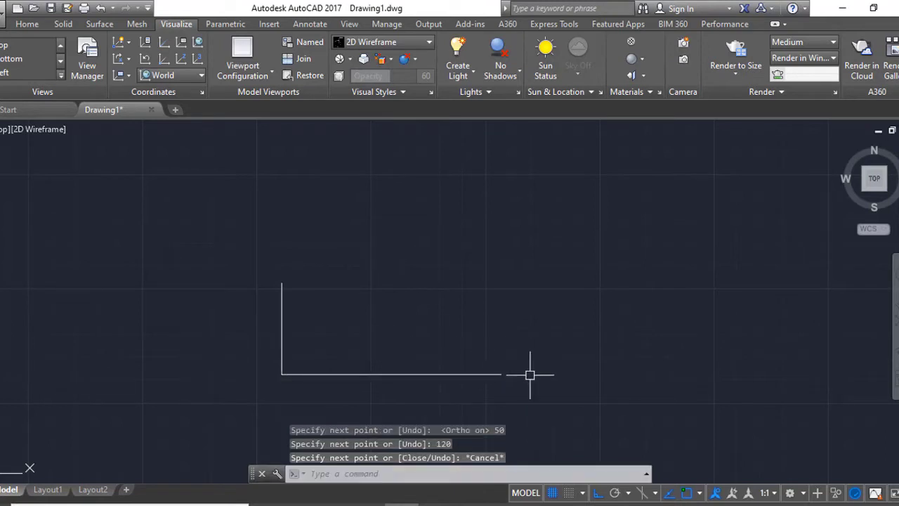
- Draw a Start-End-Direction arc from the vertical line's top to the base's far end
click(27, 24)
click(249, 42)
click(290, 208)
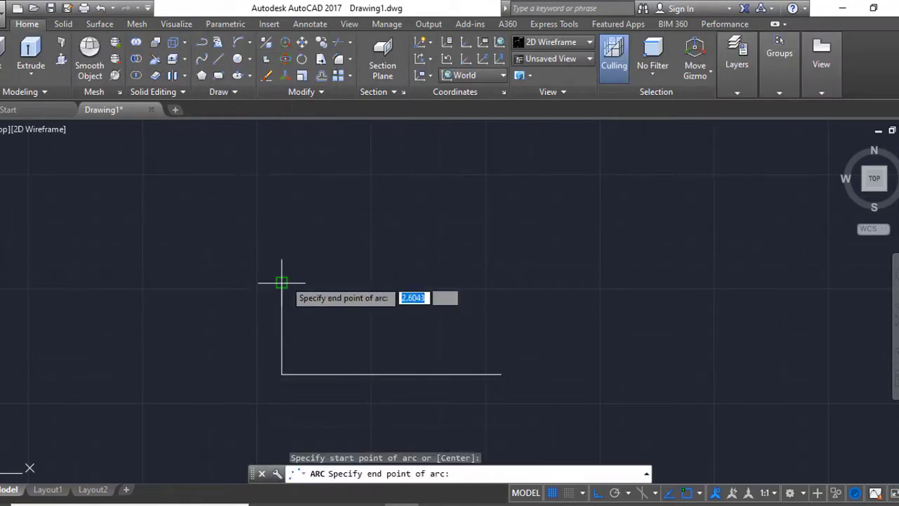
click(282, 283)
click(501, 374)
click(598, 492)
middle_drag(455, 408, 391, 301)
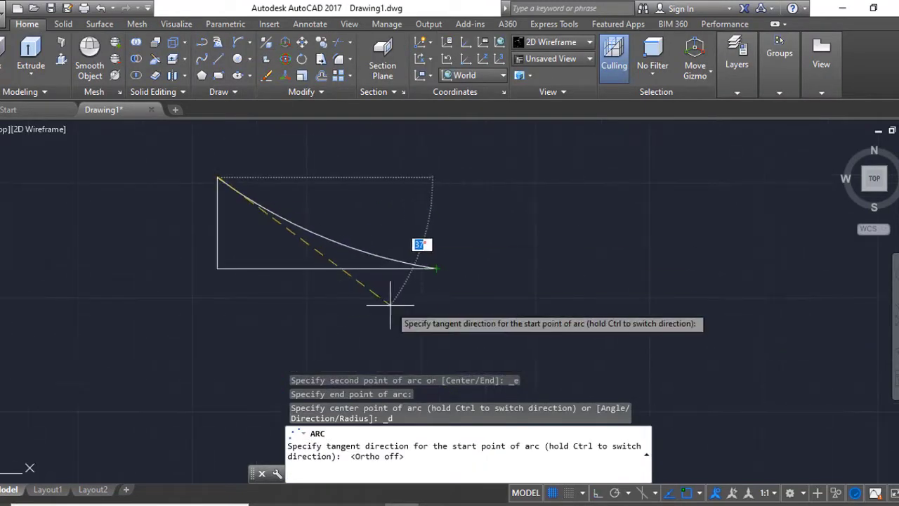
- Curve the first arc downward and draw a short vertical edge at the base's right end
click(350, 310)
middle_drag(430, 256, 457, 302)
text(l)
key(Return)
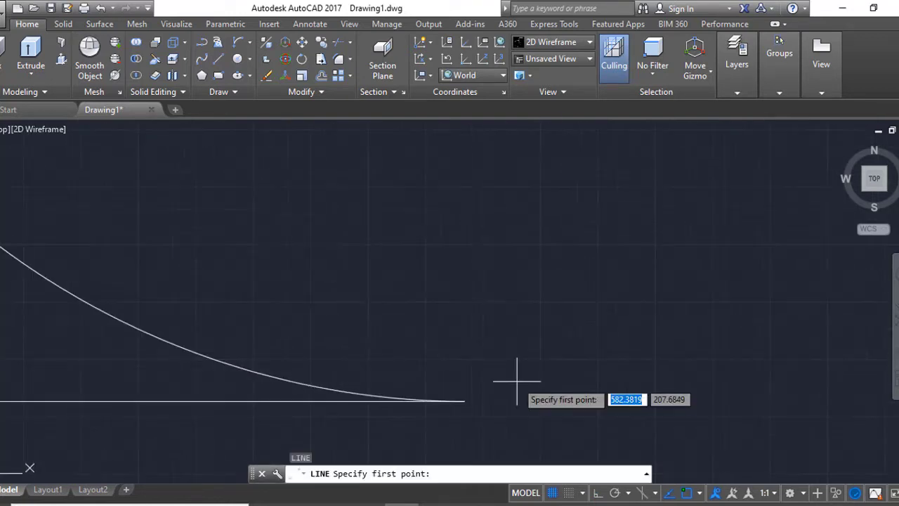
scroll(517, 375, down, 2)
click(475, 370)
key(F8)
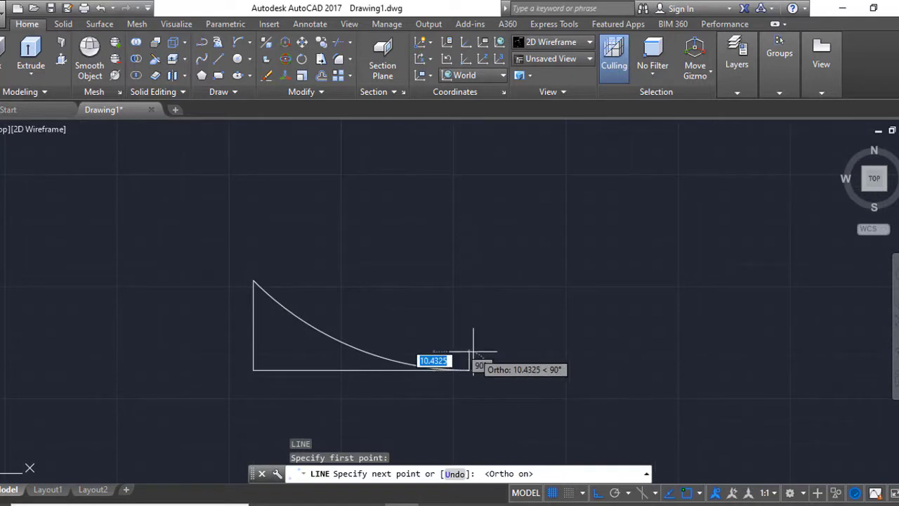
text(1)
key(Return)
key(Return)
scroll(407, 298, up, 2)
- Draw a second arc from the top-left corner to the short edge's top
click(239, 42)
click(161, 271)
click(502, 387)
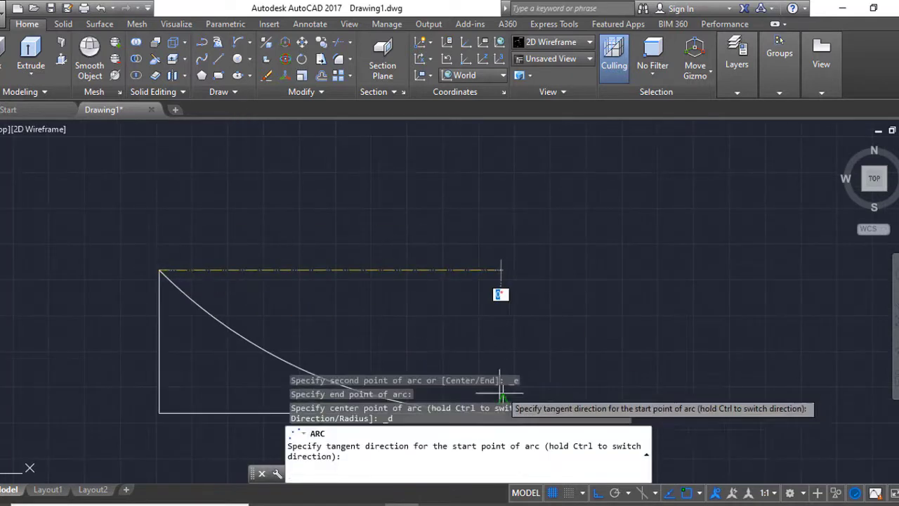
key(F8)
middle_drag(608, 374, 476, 316)
scroll(475, 317, down, 1)
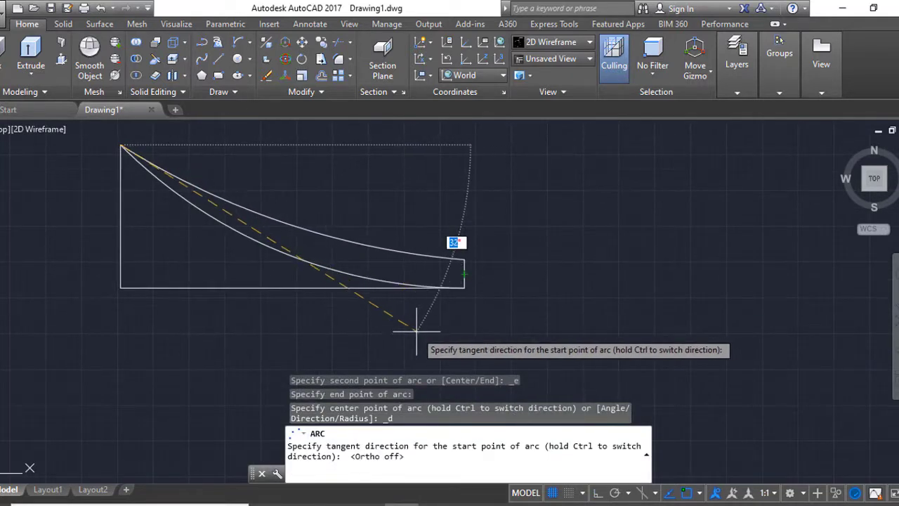
key(Escape)
middle_drag(482, 198, 482, 265)
scroll(163, 216, up, 2)
- Draw a short line off the upper curve near the tip and adjust its end point
text(o)
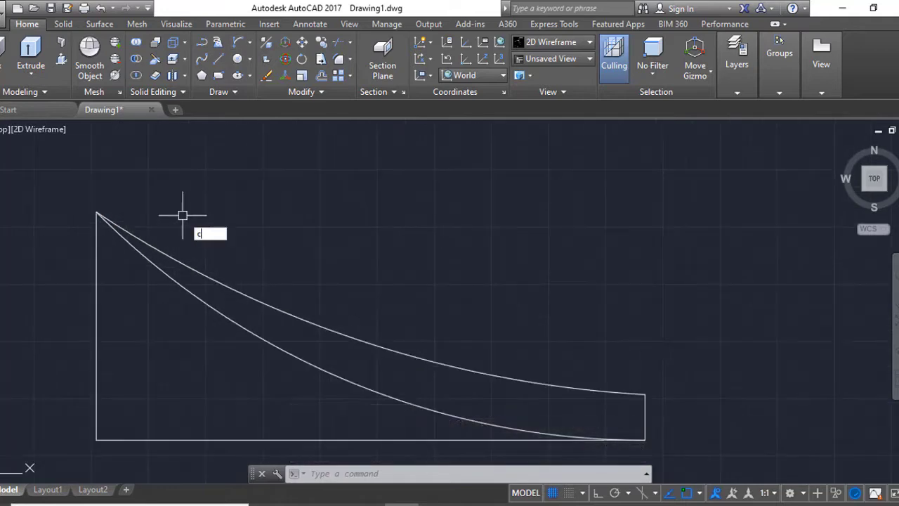
key(Escape)
text(l)
key(Return)
click(205, 274)
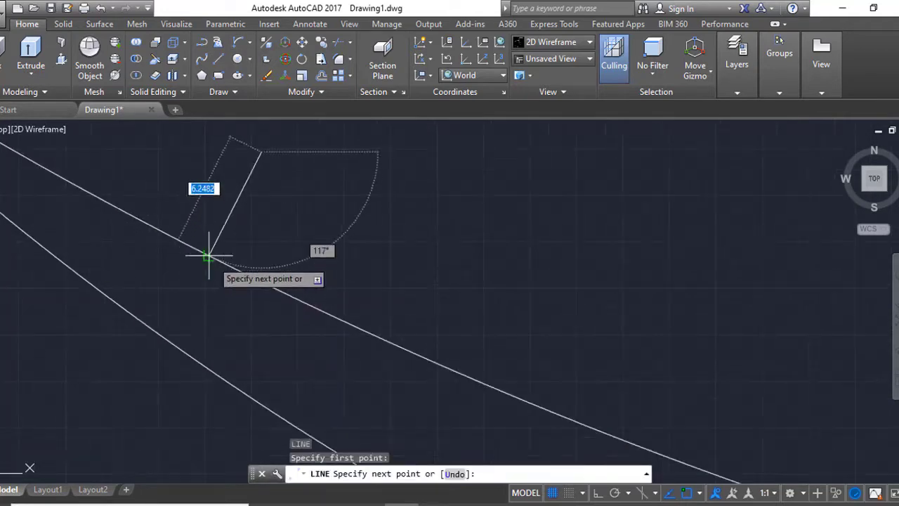
click(217, 250)
key(Escape)
middle_drag(284, 235, 237, 287)
click(236, 285)
click(233, 283)
scroll(171, 285, up, 2)
key(Escape)
scroll(342, 290, down, 2)
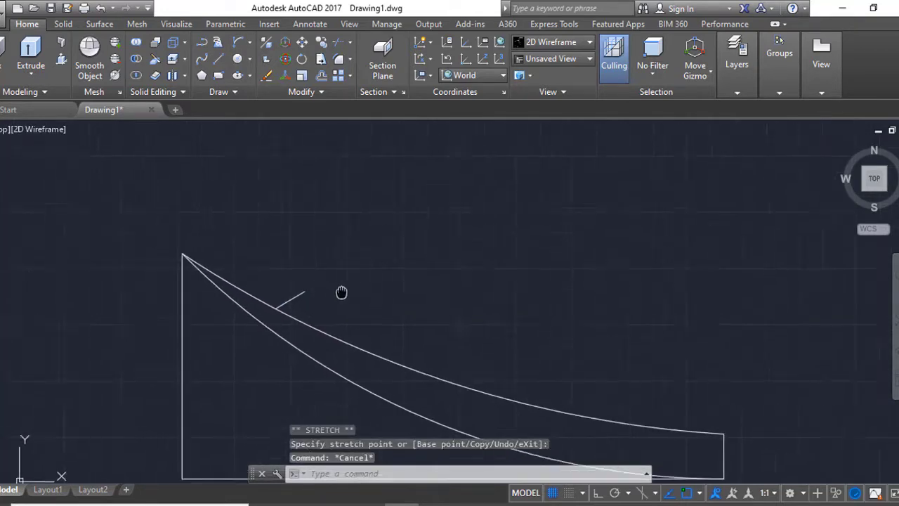
- Draw a polyline arc from the short line's end to form the curved tip notch
key(Return)
click(283, 328)
text(a d)
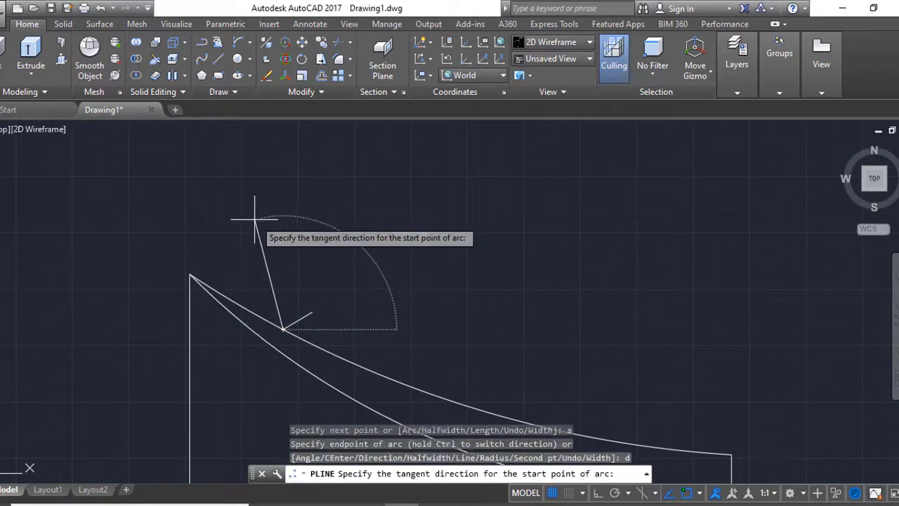
click(261, 241)
click(258, 230)
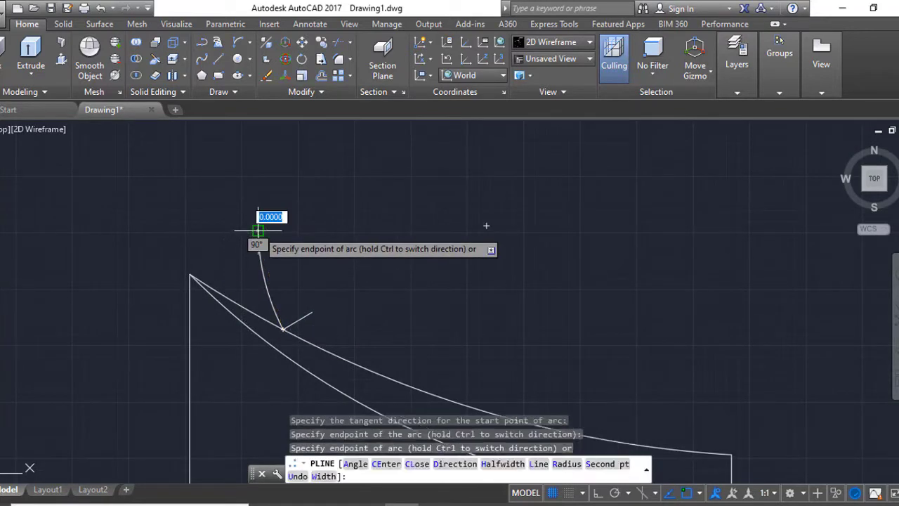
key(Escape)
- Draw an inner arc from the tip's upper point to the blade's right end, then grab its top end
click(239, 42)
click(258, 232)
middle_drag(257, 241, 187, 162)
click(623, 370)
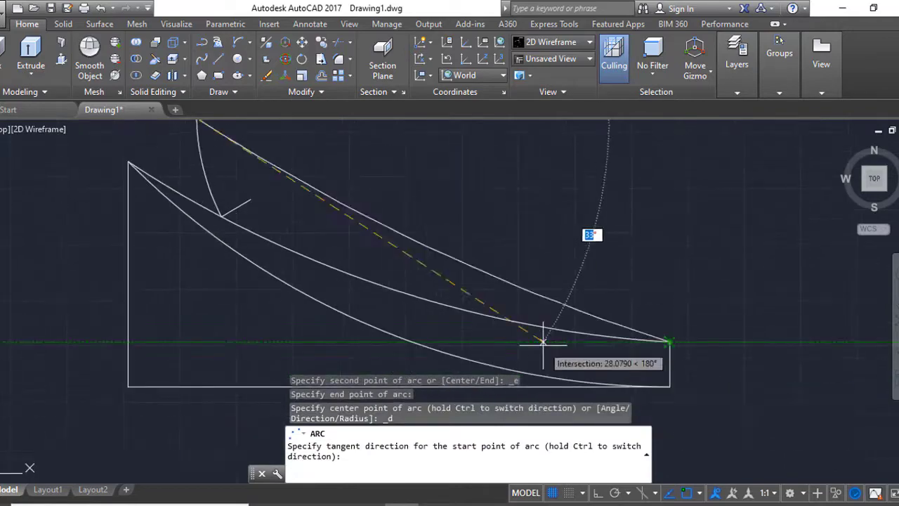
scroll(492, 352, down, 3)
click(372, 279)
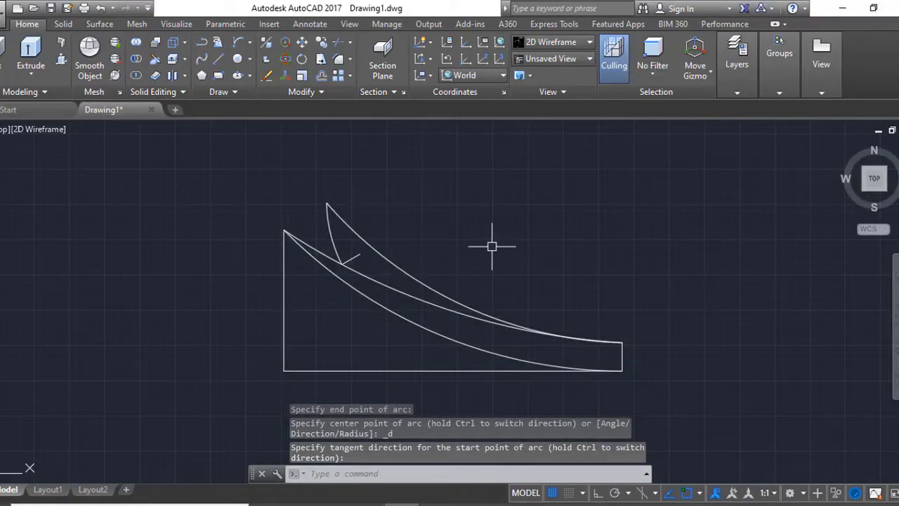
scroll(492, 245, up, 4)
click(257, 161)
click(144, 177)
click(152, 163)
- Stretch the inner arc's top end to the notch point
scroll(150, 240, up, 3)
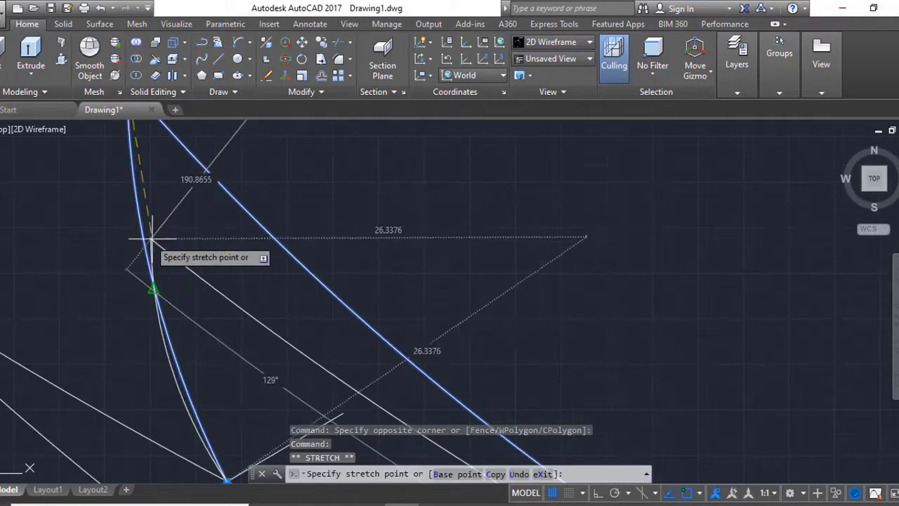
scroll(211, 239, down, 4)
click(237, 231)
scroll(246, 193, up, 3)
scroll(235, 216, up, 2)
click(234, 216)
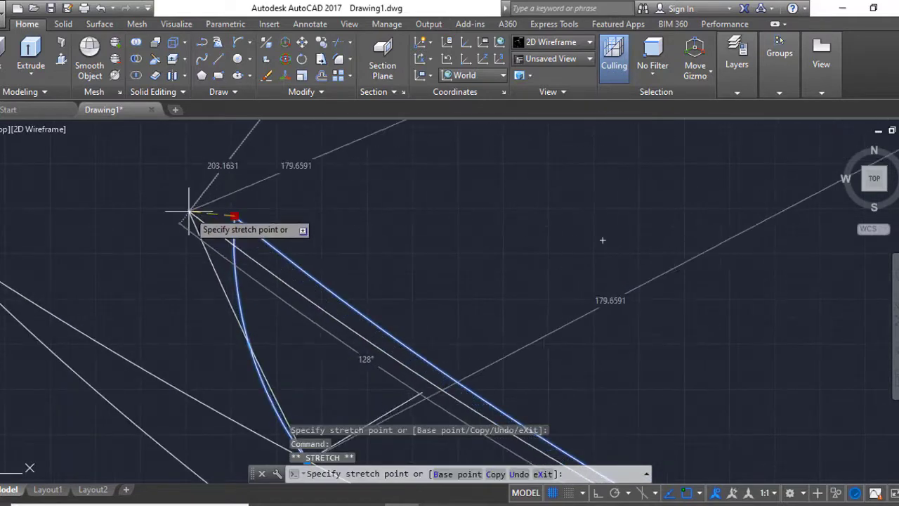
scroll(502, 261, down, 3)
scroll(473, 255, up, 4)
scroll(464, 272, up, 3)
click(464, 272)
scroll(435, 267, down, 3)
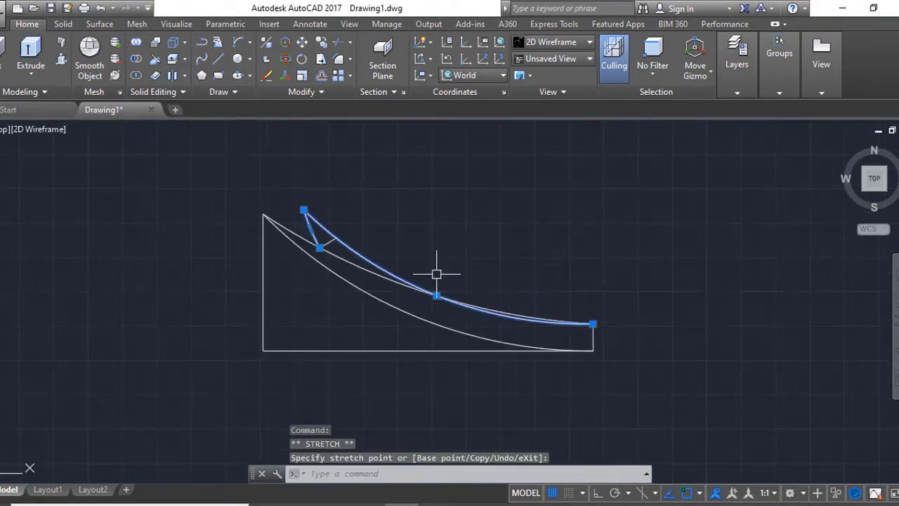
key(Escape)
scroll(347, 261, up, 3)
- Trim the overlapping curves and erase the leftover construction lines
text(tr)
key(Return)
key(Return)
scroll(406, 285, up, 3)
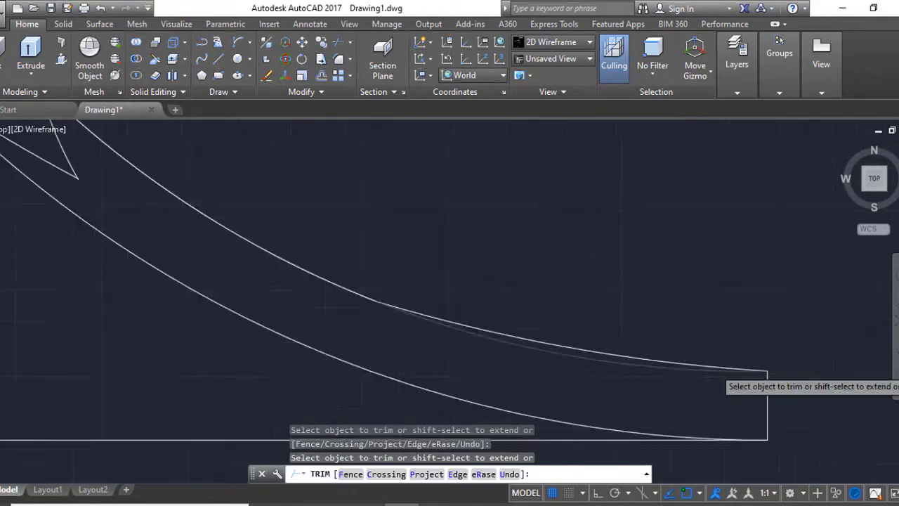
key(Escape)
click(619, 355)
scroll(619, 356, down, 5)
text(e)
key(Return)
- Tilt the view and check the blade's end line and corner grips
shift+middle_drag(541, 302, 566, 309)
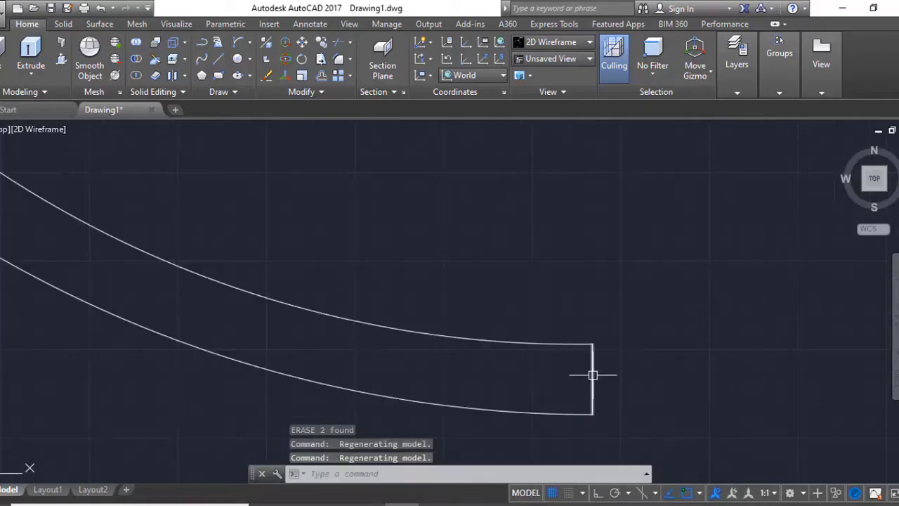
scroll(546, 305, up, 3)
click(546, 305)
click(472, 301)
key(Escape)
scroll(687, 340, down, 5)
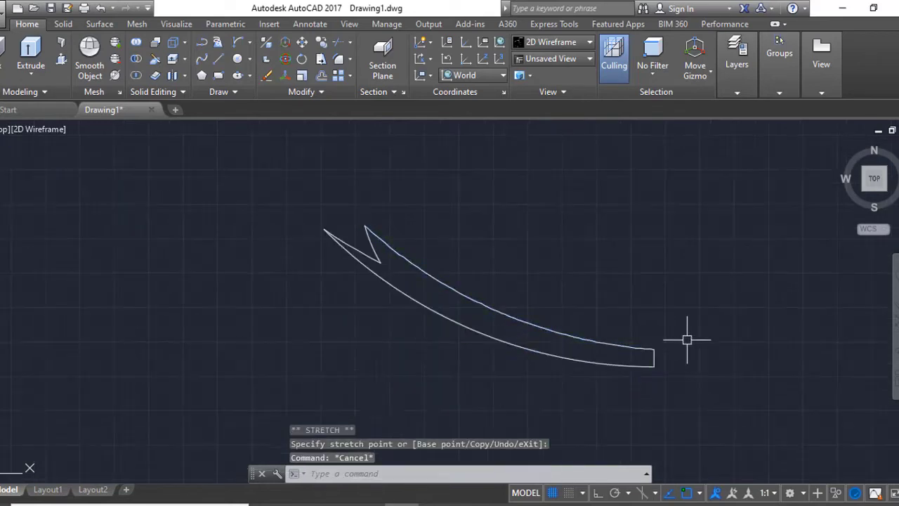
scroll(685, 350, up, 3)
click(583, 353)
click(693, 323)
- Beside the blade, draw a 1.5-long base line and an upright line from its midpoint
key(Escape)
scroll(735, 307, down, 4)
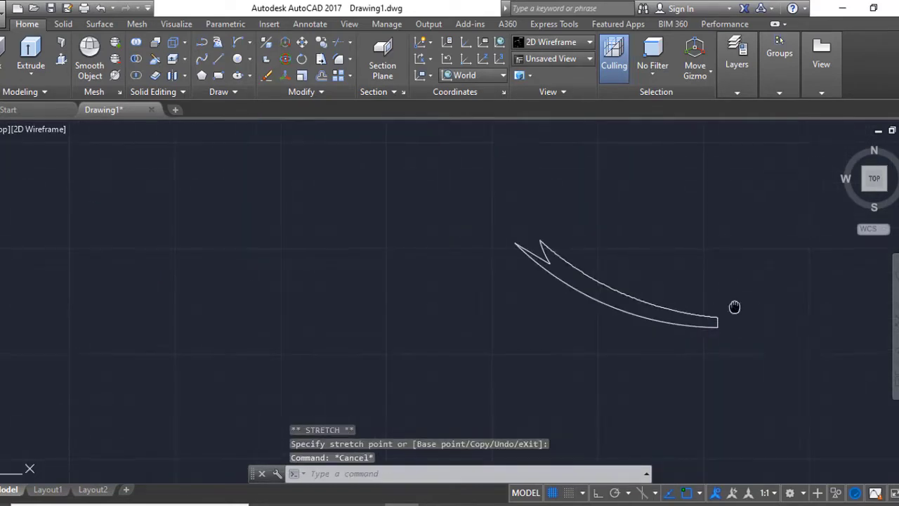
mouse_move(734, 307)
shift+middle_down()
mouse_move(722, 236)
mouse_move(798, 322)
shift+middle_up()
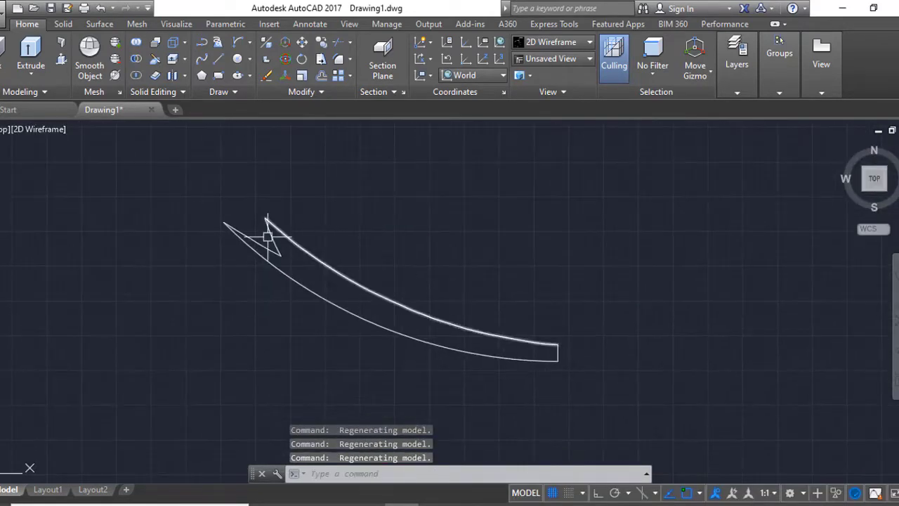
key(l)
key(Return)
click(472, 348)
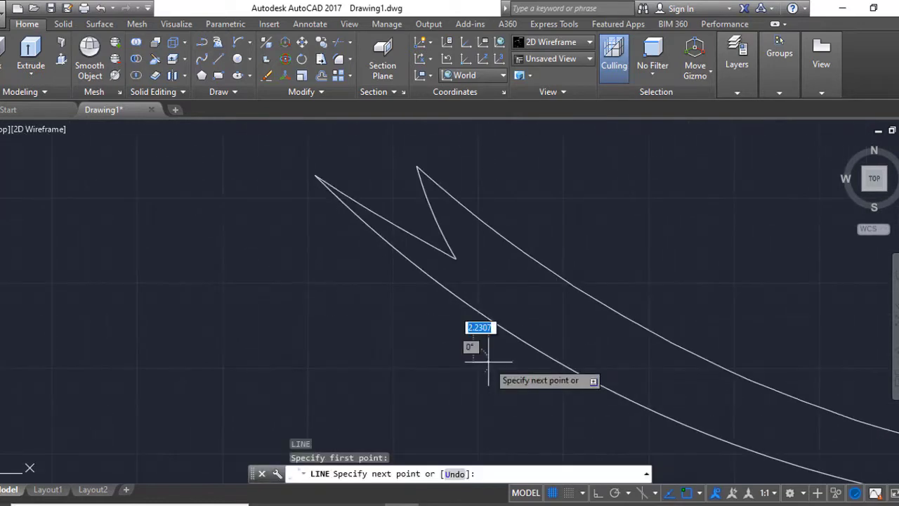
text(1.5)
key(Return)
key(Escape)
scroll(485, 365, up, 5)
scroll(502, 339, up, 3)
key(Return)
click(470, 356)
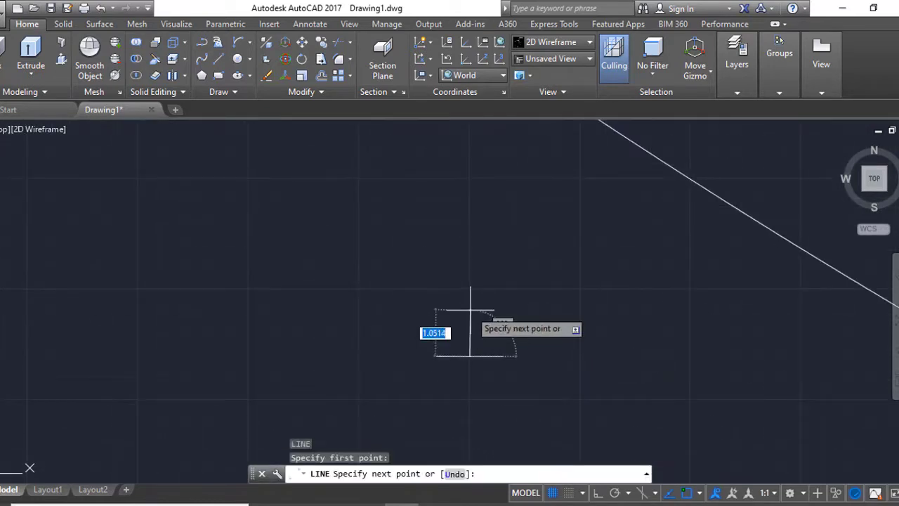
- Draw the right curved side as an arc and mirror it about the vertical line
text(a)
key(Return)
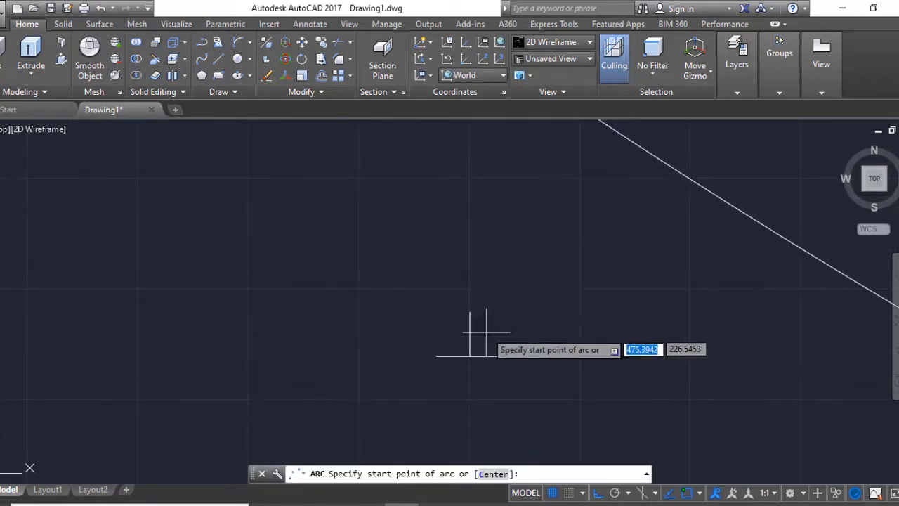
key(Escape)
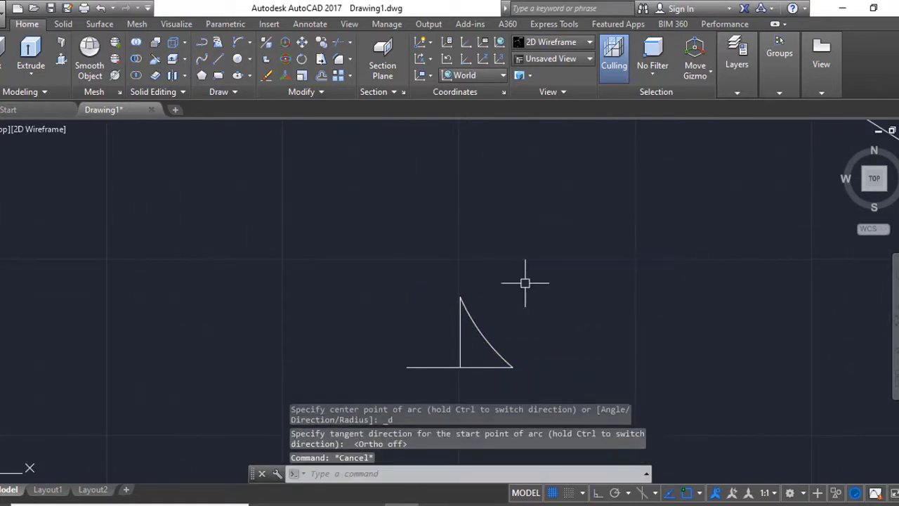
key(m)
key(i)
key(Return)
drag(482, 351, 534, 337)
key(Return)
click(460, 297)
click(460, 366)
- Join the arcs and base into one closed polyline
text(j)
key(Return)
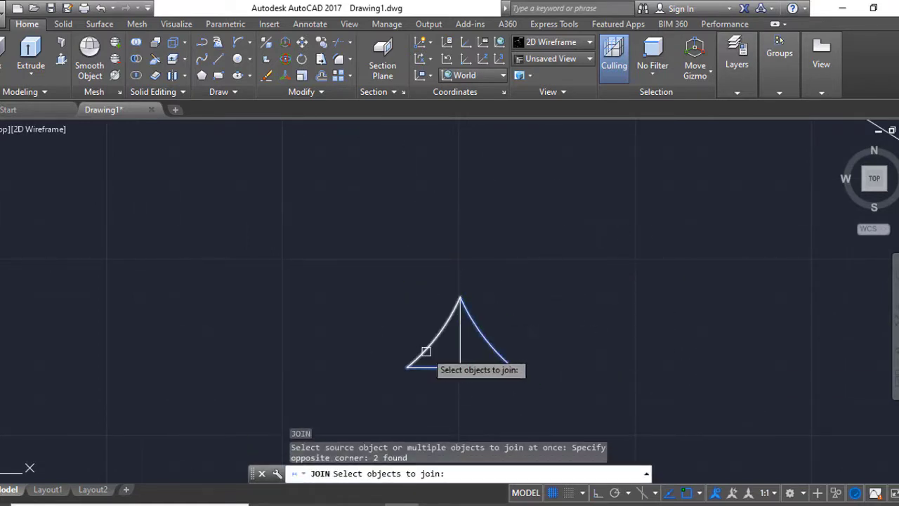
click(422, 349)
key(Return)
scroll(504, 363, down, 5)
scroll(402, 319, down, 2)
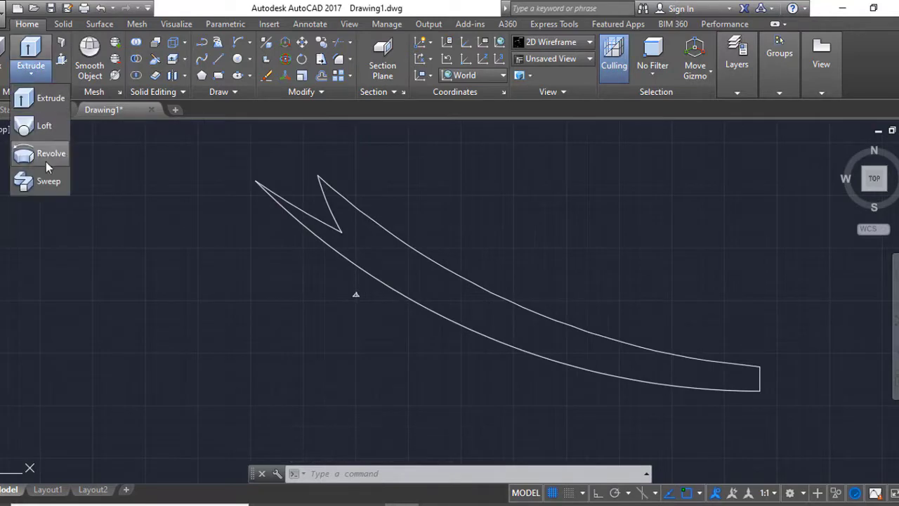
- Trial-sweep the triangle profile along the blade curve, then undo the swept solid
click(356, 294)
key(Return)
scroll(356, 294, up, 3)
key(Escape)
click(45, 148)
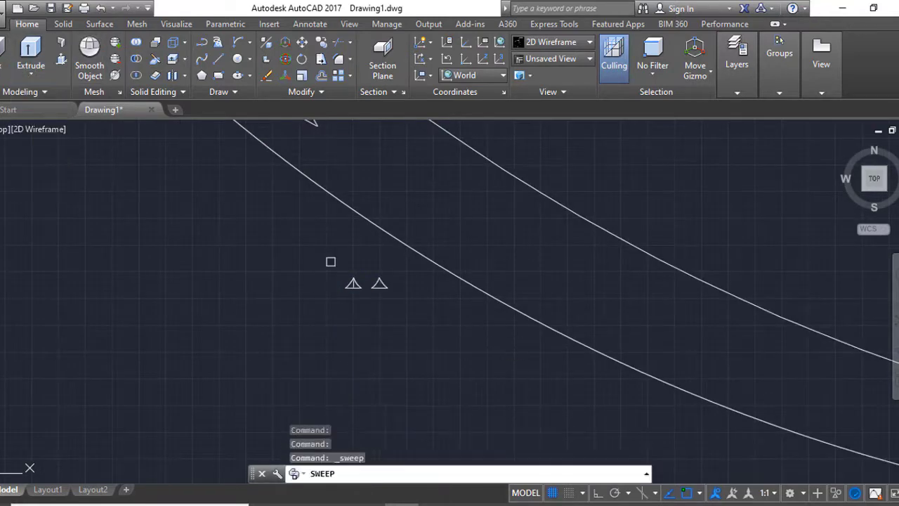
click(354, 283)
click(442, 272)
mouse_move(562, 232)
shift+middle_down()
mouse_move(763, 271)
mouse_move(747, 255)
mouse_move(681, 245)
shift+middle_up()
key(ctrl+z)
key(ctrl+z)
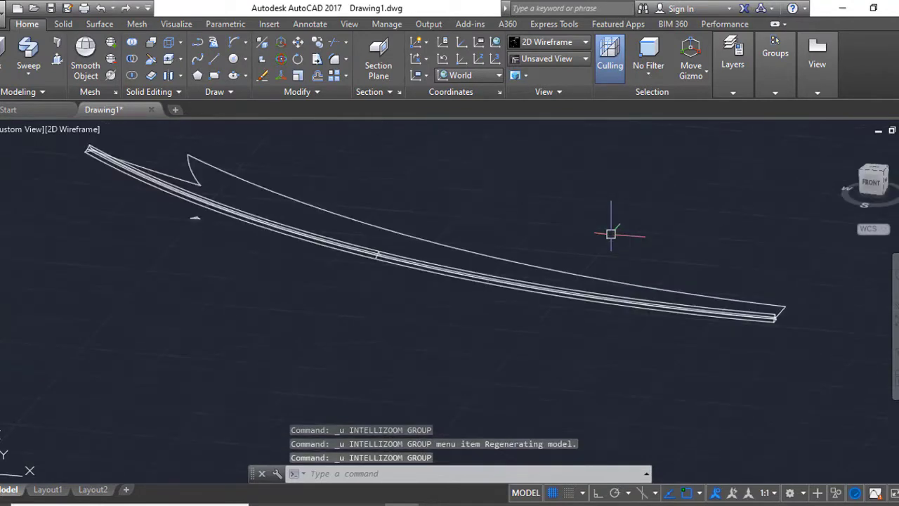
key(ctrl+z)
key(ctrl+z)
- Rotate the right triangle about a base point and pick the blade curve as path
scroll(435, 312, up, 5)
click(328, 278)
key(Return)
click(344, 274)
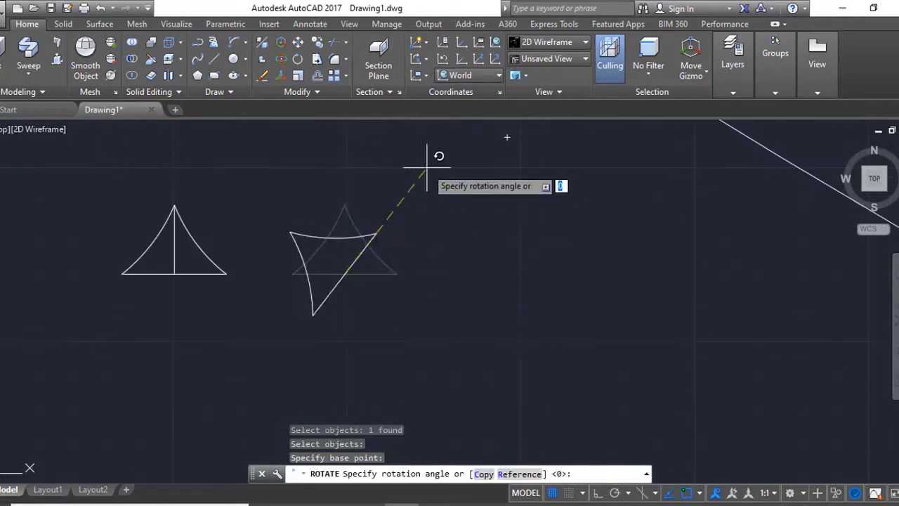
key(Return)
click(733, 207)
mouse_move(732, 206)
shift+middle_down()
mouse_move(638, 177)
mouse_move(566, 305)
mouse_move(571, 332)
mouse_move(331, 316)
shift+middle_up()
- Rotate the triangle profile again with RO
text(ro)
key(Return)
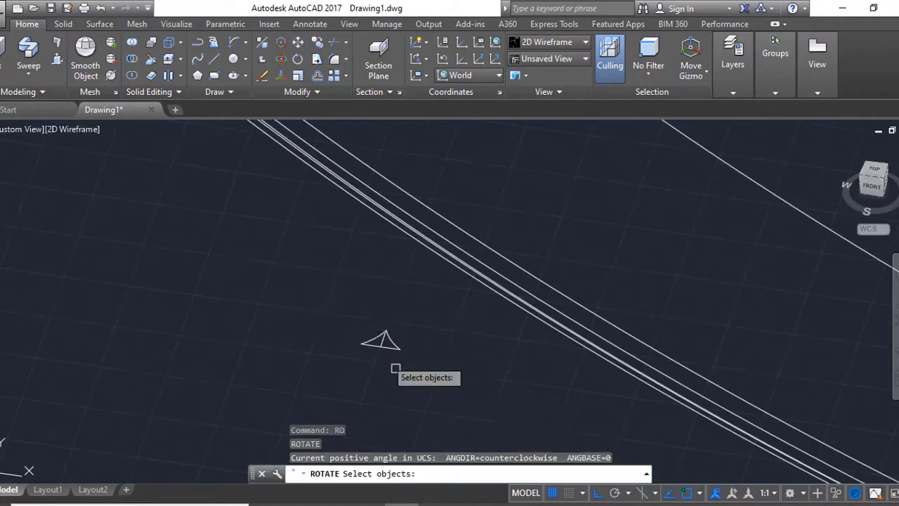
click(364, 267)
key(Return)
shift+middle_drag(421, 316, 362, 371)
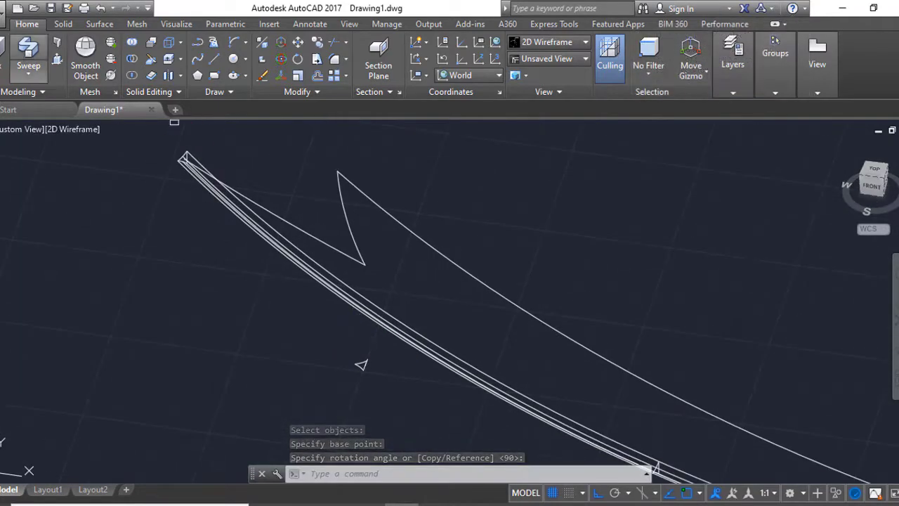
key(Return)
- Sweep the triangle profile along the curved blade line and select the new swept solid
click(28, 53)
click(370, 259)
key(Return)
mouse_move(371, 260)
shift+middle_down()
mouse_move(381, 247)
mouse_move(431, 344)
shift+middle_up()
click(387, 295)
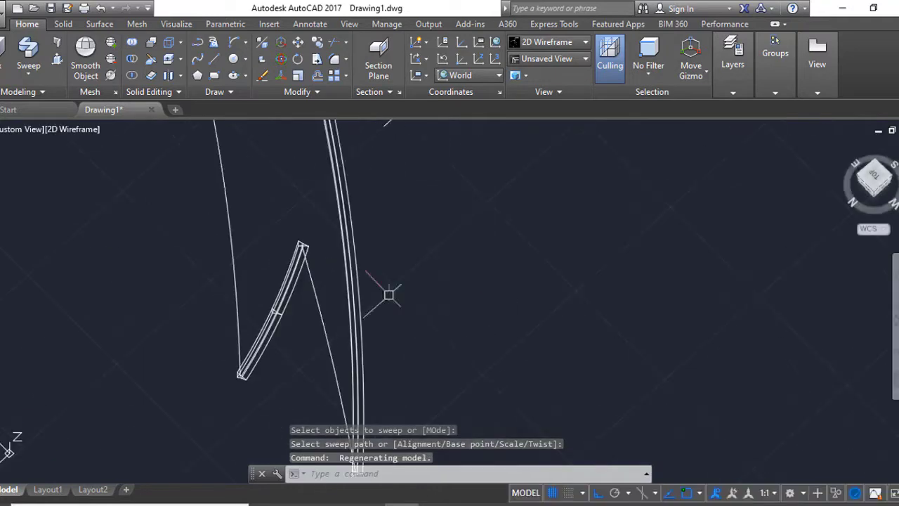
click(414, 271)
- Draw a closed polyline outline across the blade's lower end
key(Escape)
scroll(385, 276, down, 4)
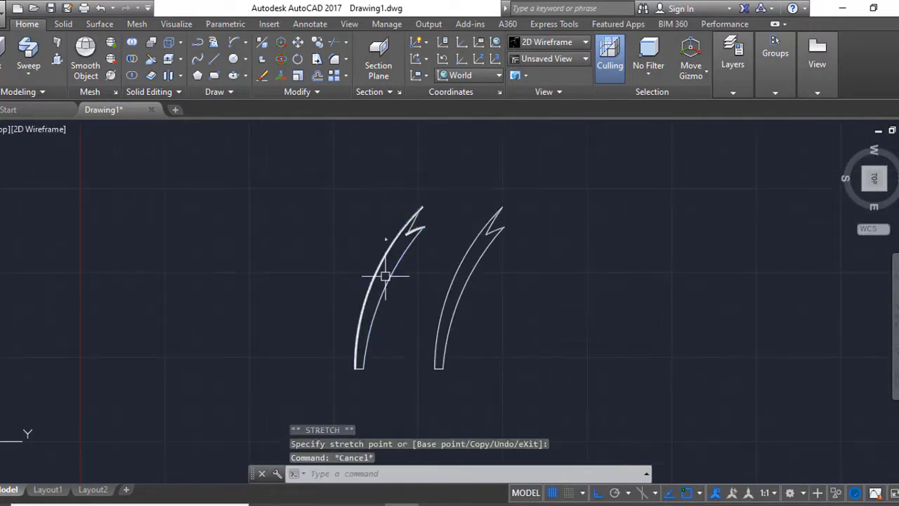
text(pl)
key(Return)
scroll(642, 316, up, 4)
click(547, 263)
click(645, 264)
scroll(467, 343, down, 4)
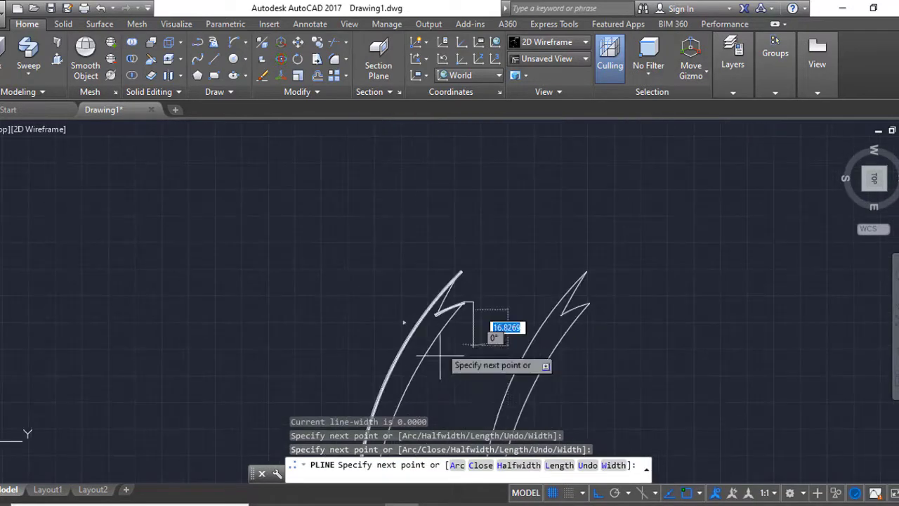
scroll(351, 316, up, 2)
click(496, 255)
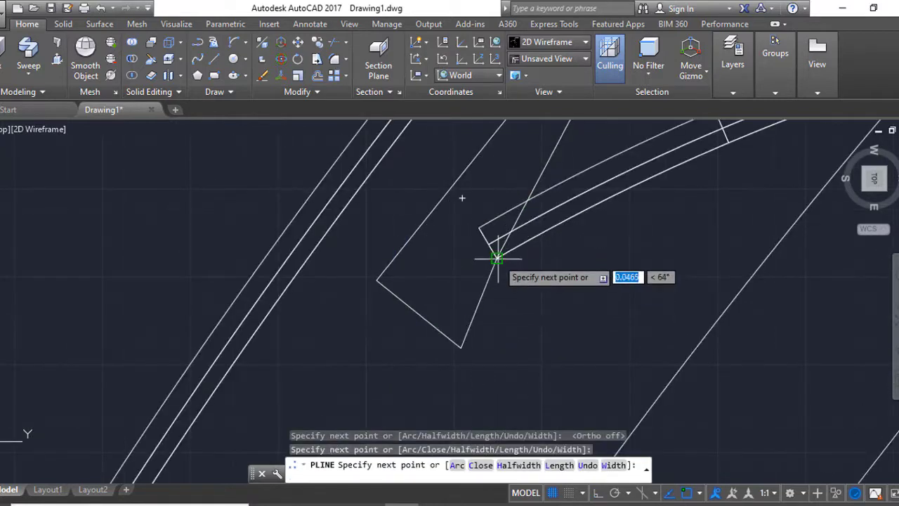
scroll(459, 281, down, 3)
scroll(529, 274, up, 3)
key(Return)
text(bo)
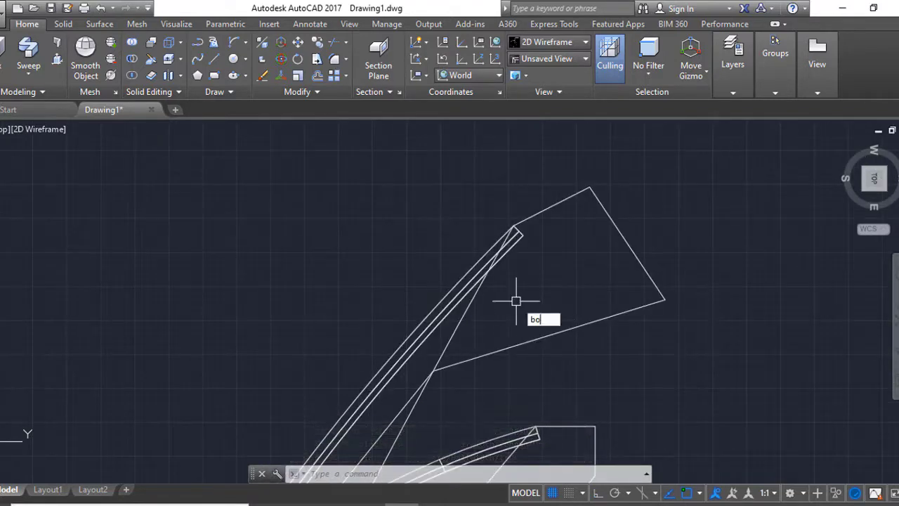
- Create a boundary profile from the area enclosed by the outline
key(Return)
click(361, 321)
key(Return)
shift+middle_drag(361, 321, 312, 267)
- Extrude the boundary profile and subtract it from the blade solid
text(ext)
key(Return)
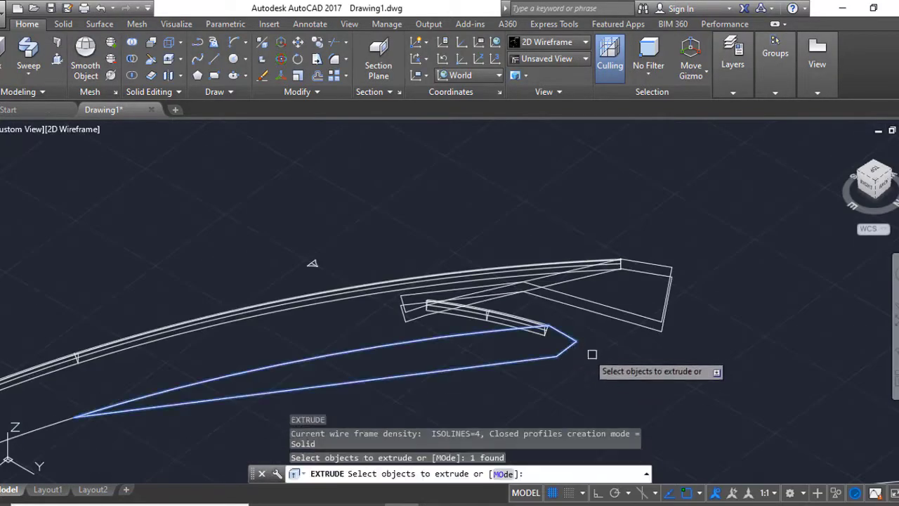
key(Return)
key(Return)
scroll(414, 304, up, 3)
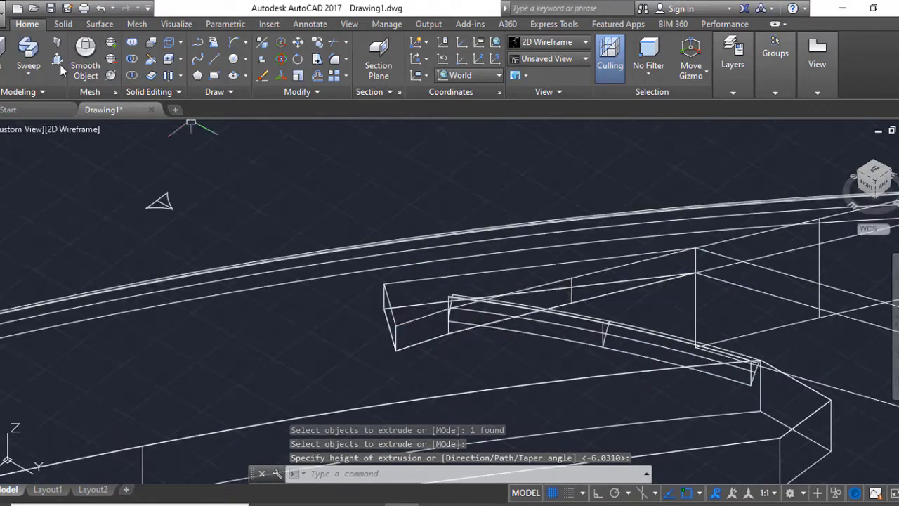
click(131, 59)
click(759, 226)
key(Return)
click(538, 267)
key(Return)
- Erase three leftover objects, join the right shape's outline pieces, and try moving the shape
scroll(574, 261, up, 5)
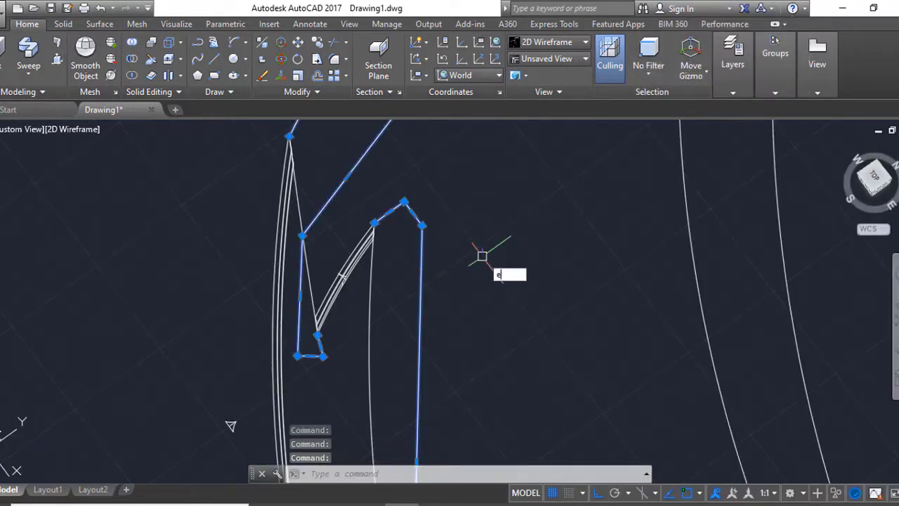
key(Return)
scroll(396, 257, down, 4)
text(j)
key(Return)
drag(522, 351, 450, 396)
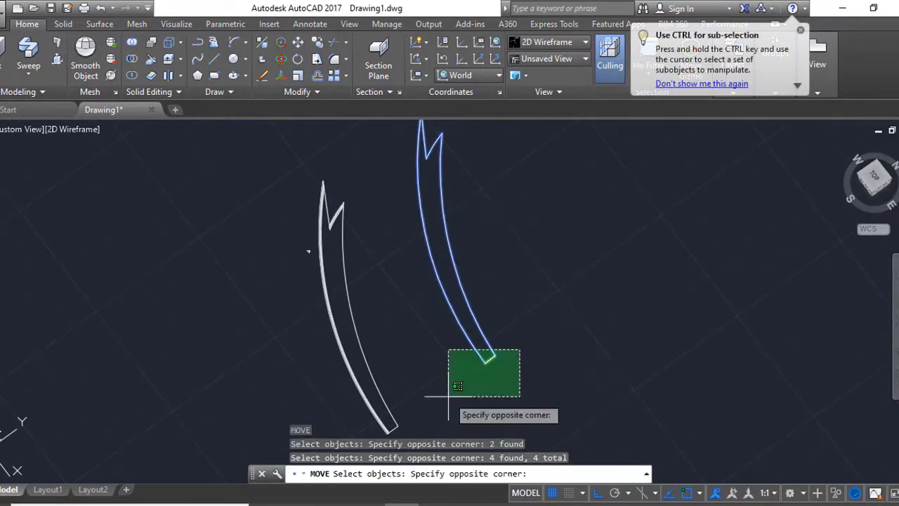
drag(556, 285, 501, 358)
click(417, 361)
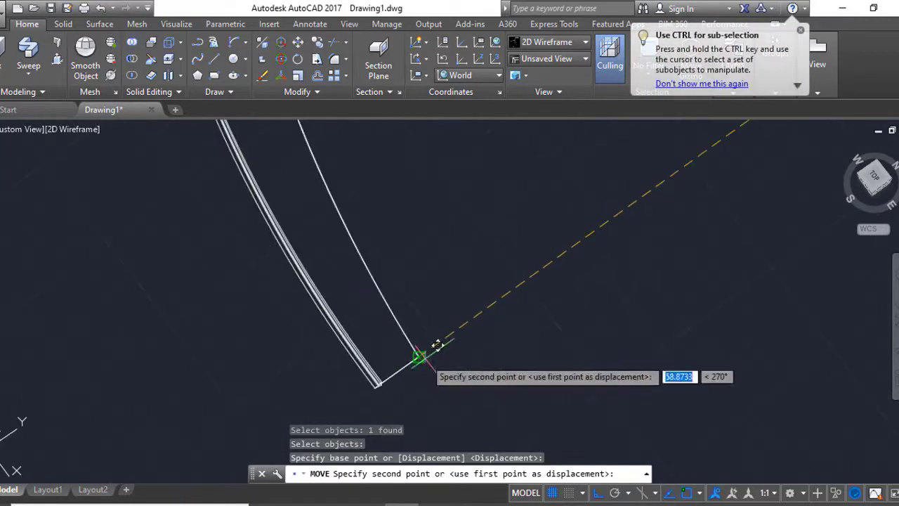
click(325, 242)
key(Escape)
- Grip-stretch the shape's edge endpoint so it snaps to the other outline's endpoint
click(341, 227)
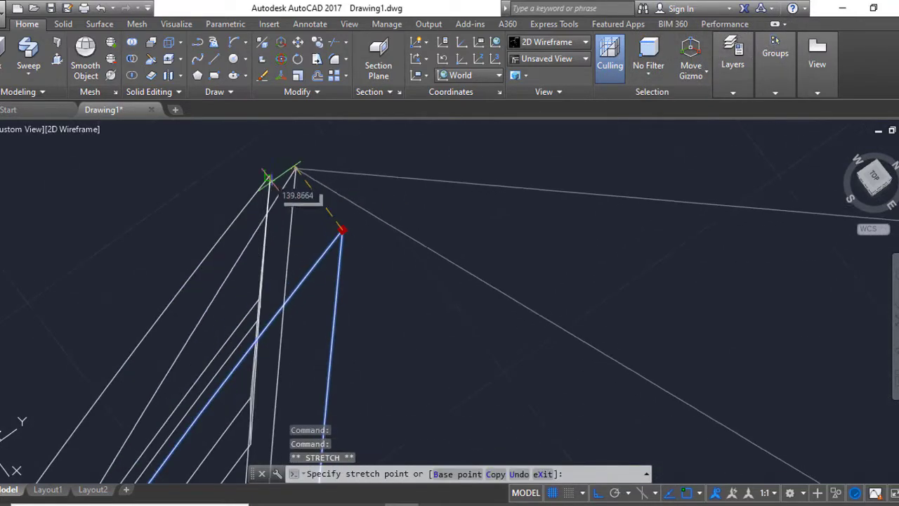
click(312, 291)
middle_drag(281, 383, 303, 150)
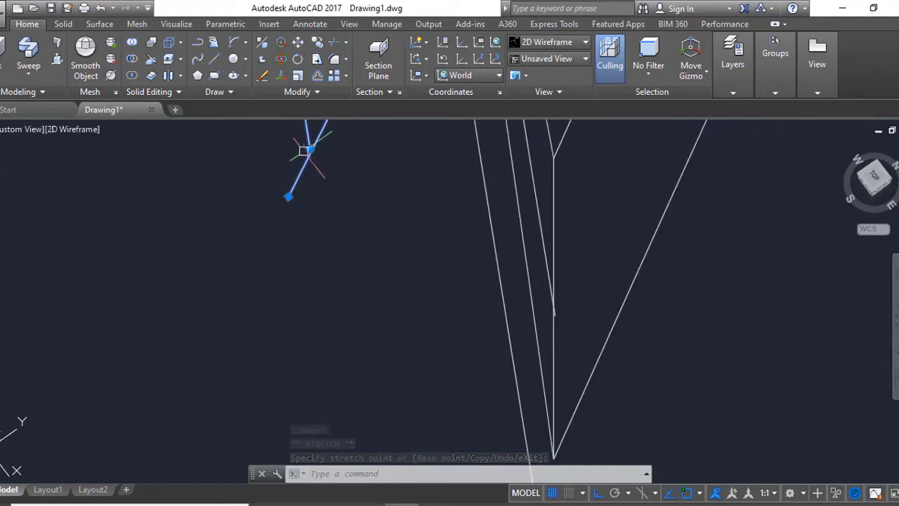
middle_drag(381, 283, 354, 129)
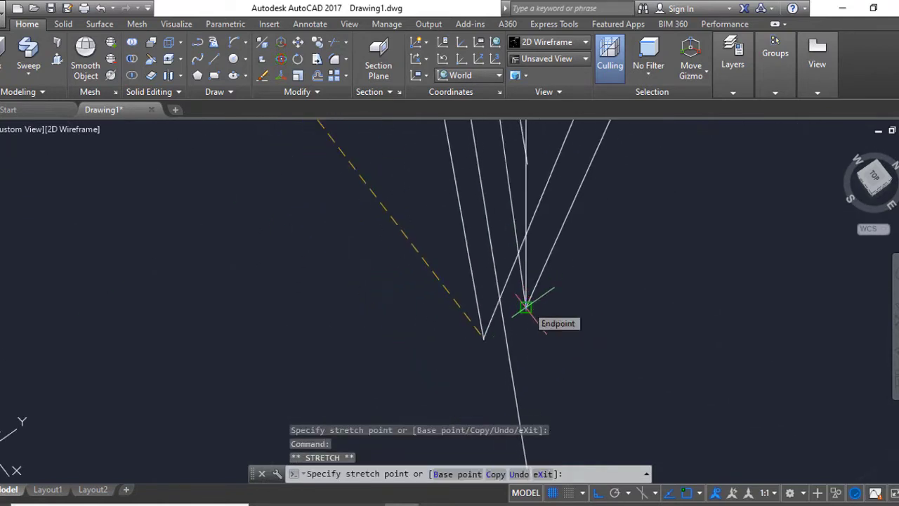
click(525, 307)
mouse_move(492, 405)
shift+middle_down()
mouse_move(558, 344)
mouse_move(496, 321)
mouse_move(443, 280)
shift+middle_up()
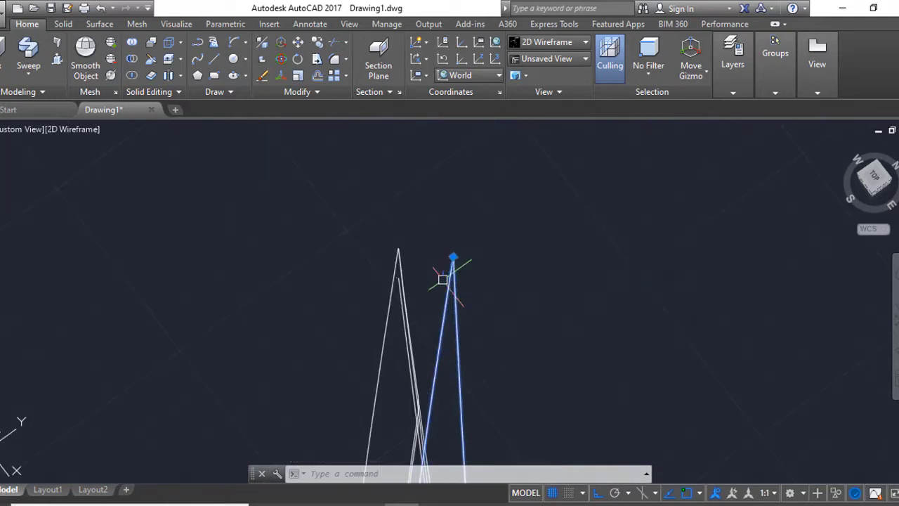
shift+middle_drag(398, 248, 473, 298)
scroll(473, 194, up, 3)
- Erase the stray line and move an edge line down to meet the outline
key(Escape)
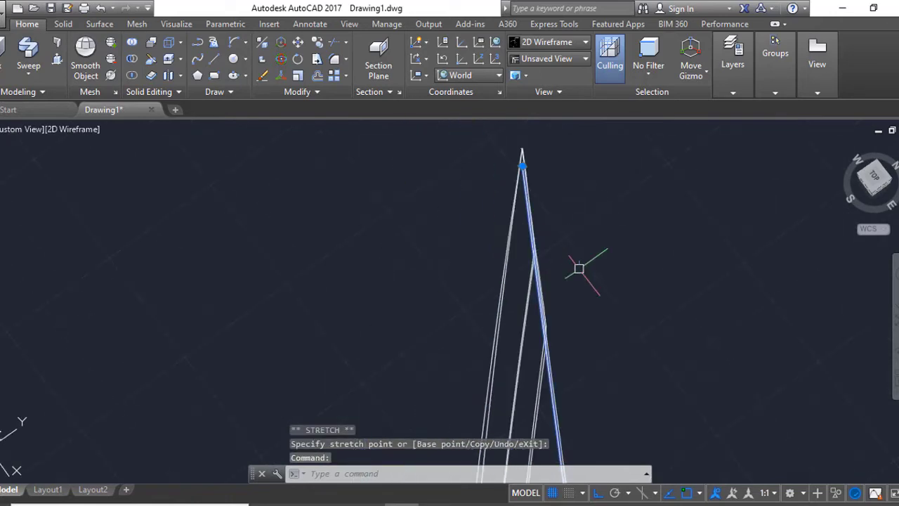
text(e)
key(Return)
scroll(608, 358, up, 5)
click(583, 309)
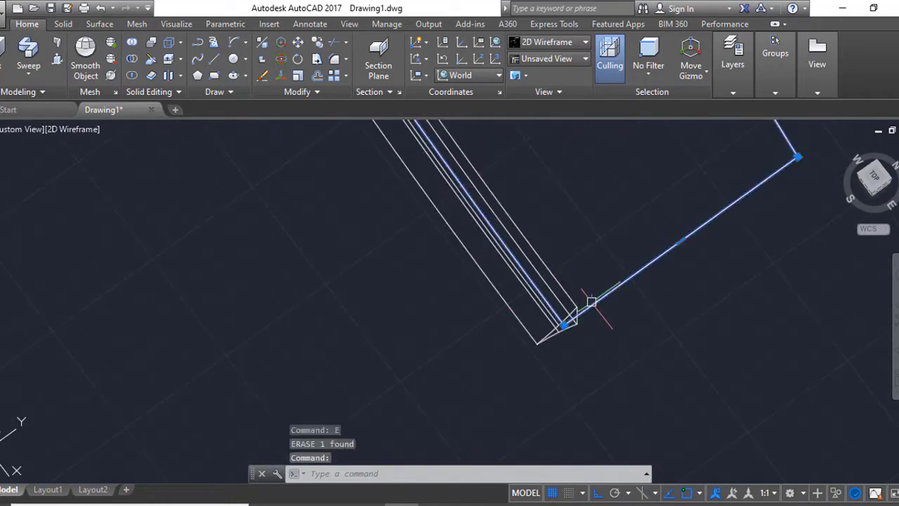
click(567, 321)
scroll(454, 377, up, 2)
scroll(558, 337, up, 2)
text(m)
key(Return)
click(538, 319)
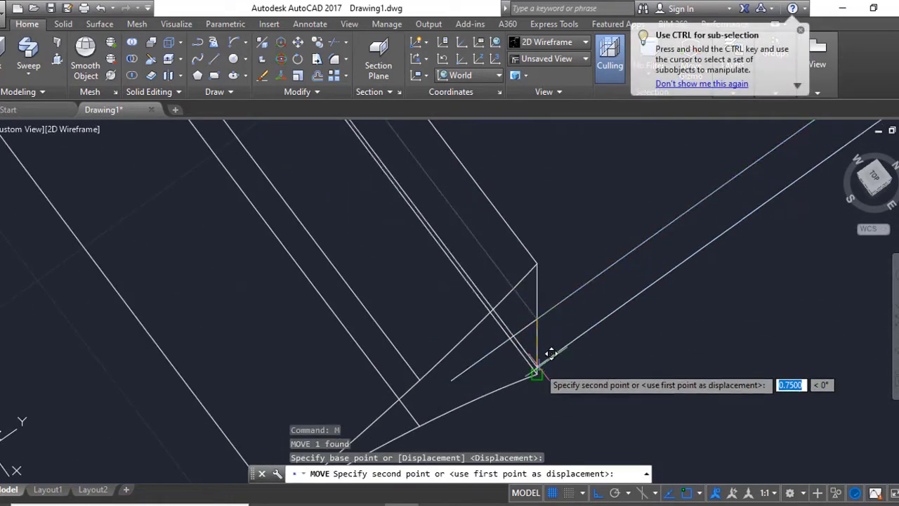
click(538, 367)
shift+middle_drag(539, 367, 631, 270)
- Extrude the reworked end outline into a solid
click(630, 270)
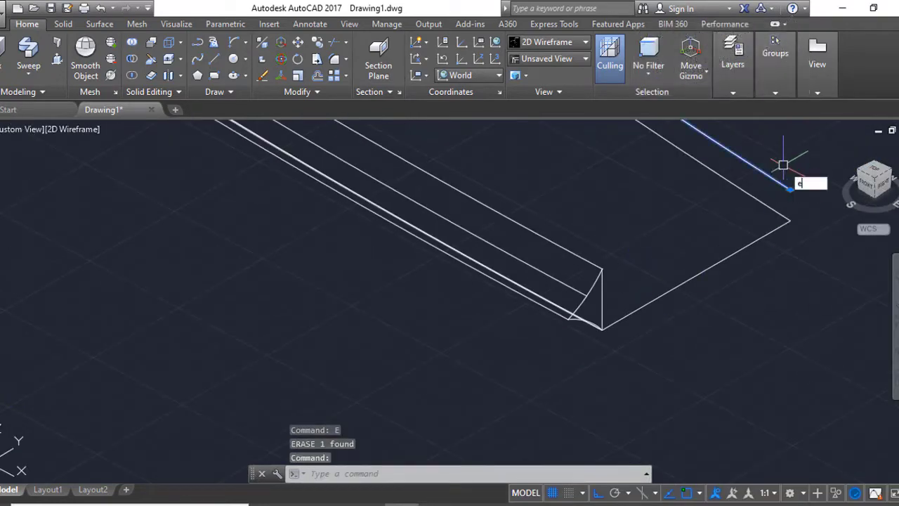
text(t)
key(Return)
click(625, 330)
key(Return)
shift+middle_drag(625, 330, 645, 280)
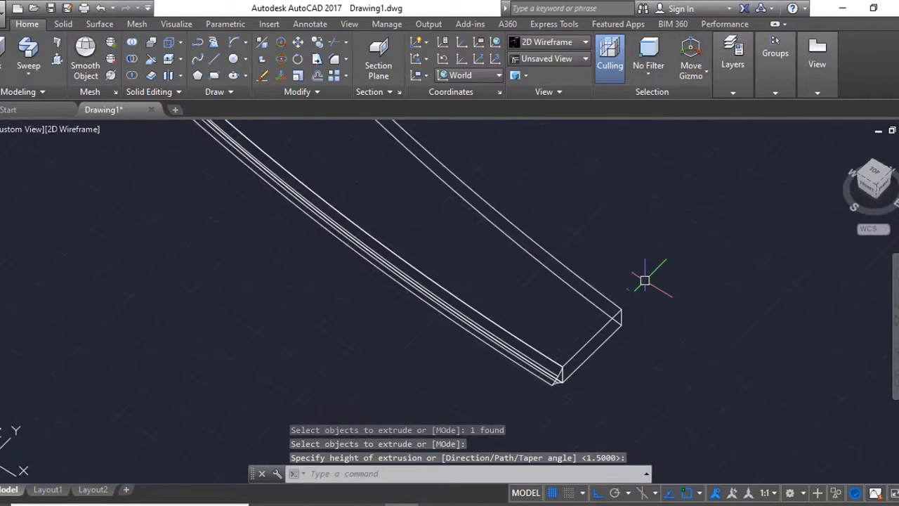
click(86, 130)
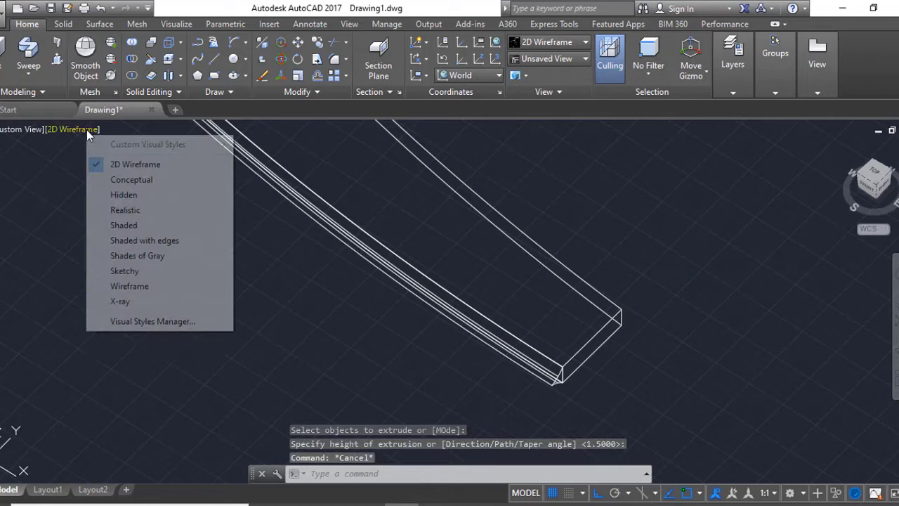
- Shade the model Realistic, view it from Top, zoom in, then return to 2D Wireframe
click(152, 209)
mouse_move(876, 178)
shift+middle_down()
mouse_move(485, 306)
mouse_move(446, 279)
mouse_move(581, 286)
mouse_move(653, 264)
mouse_move(603, 279)
mouse_move(634, 262)
mouse_move(368, 277)
mouse_move(252, 263)
mouse_move(253, 308)
mouse_move(678, 259)
mouse_move(625, 351)
mouse_move(684, 278)
shift+middle_up()
click(874, 178)
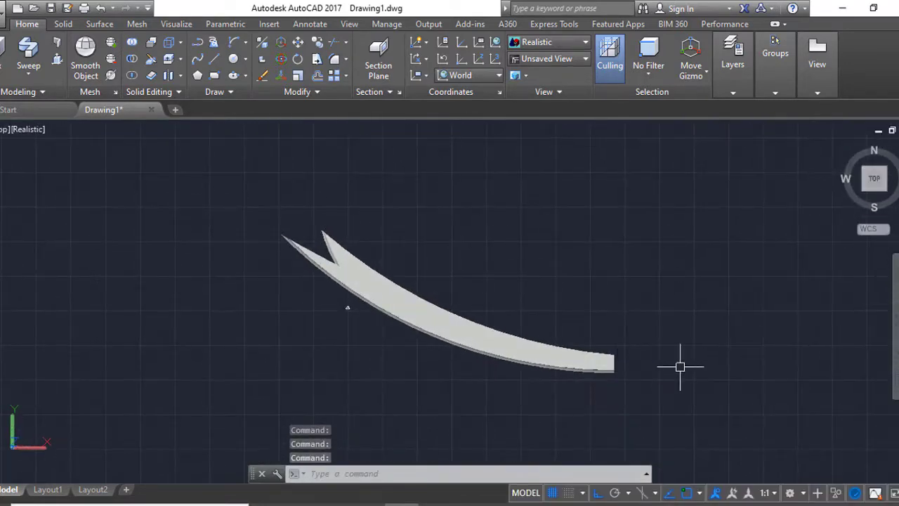
scroll(679, 366, up, 5)
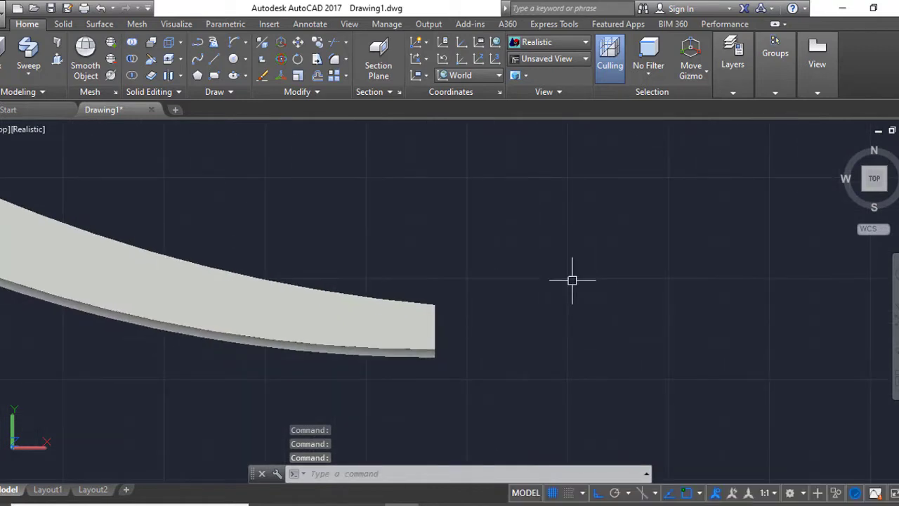
click(28, 129)
click(57, 160)
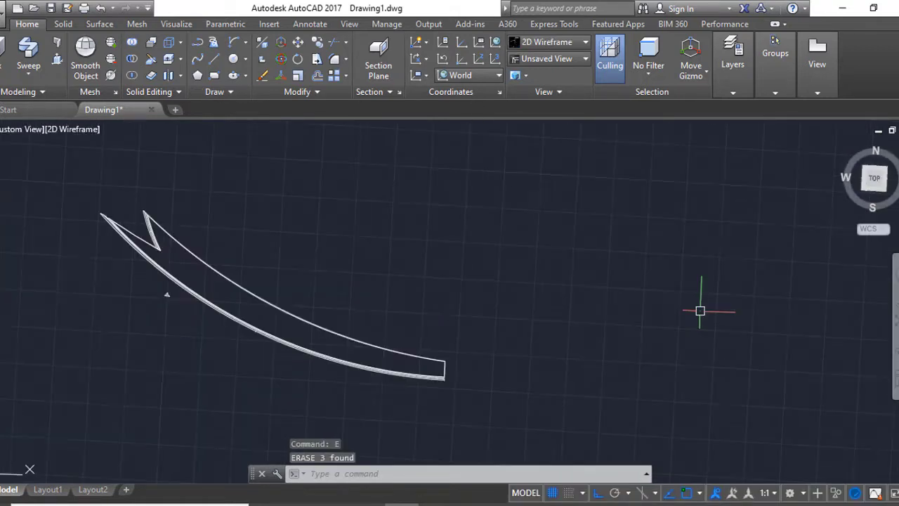
- Finish the guide line and draw a circle near its end
scroll(471, 318, up, 3)
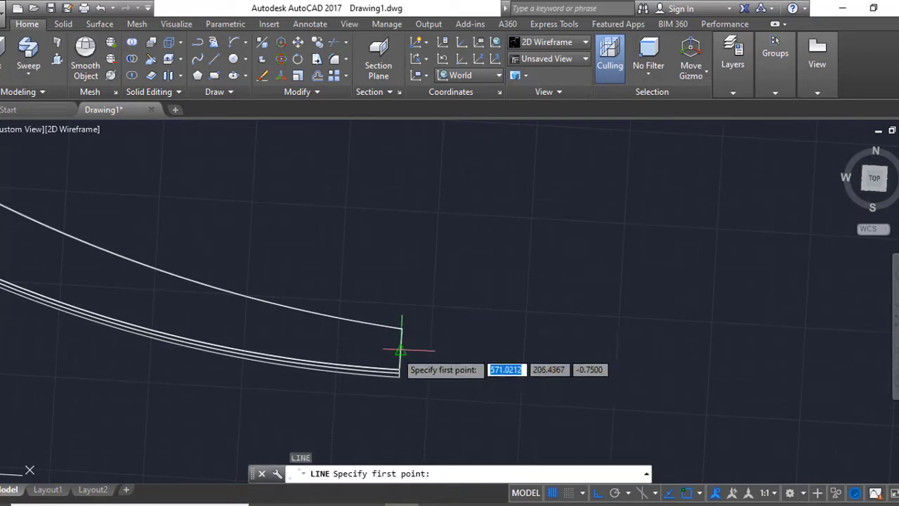
scroll(576, 362, down, 2)
click(597, 365)
key(Escape)
text(c)
key(Return)
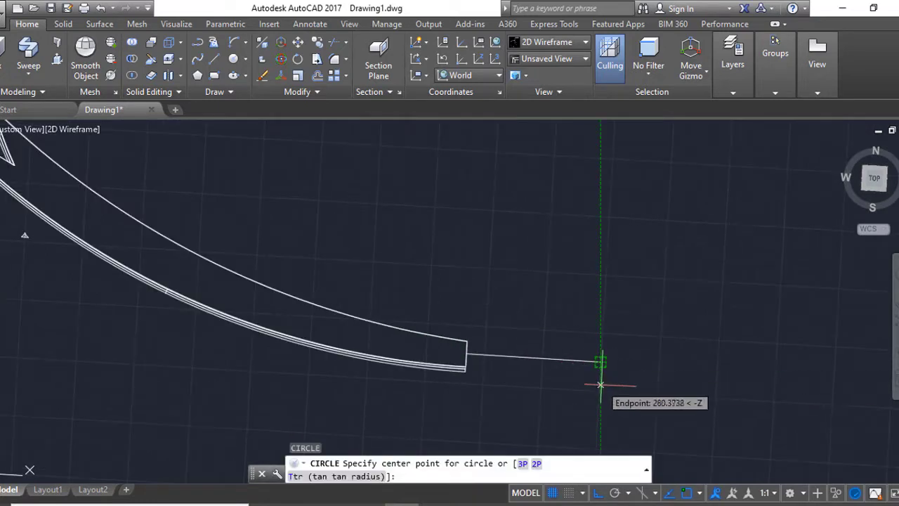
scroll(618, 371, down, 3)
scroll(627, 372, up, 2)
click(612, 372)
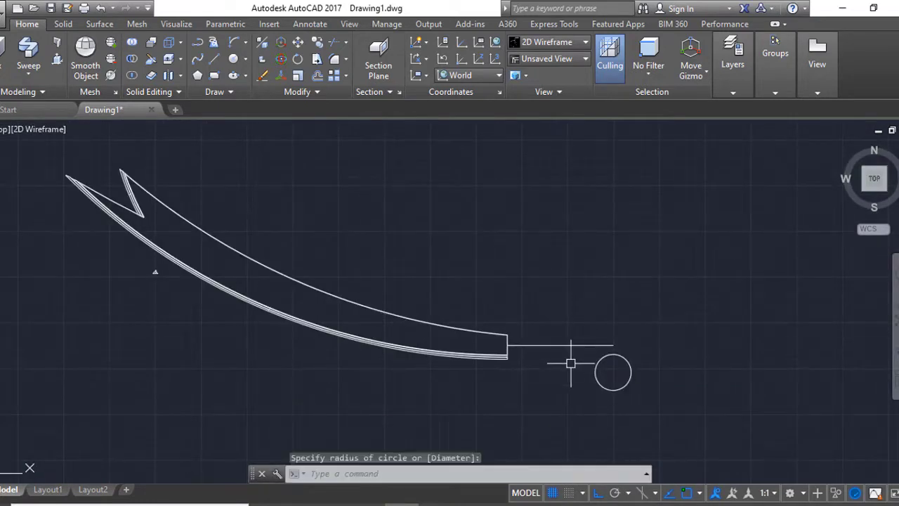
- Draw a circle centred on the line's right end and another circle above the line
key(Return)
click(613, 345)
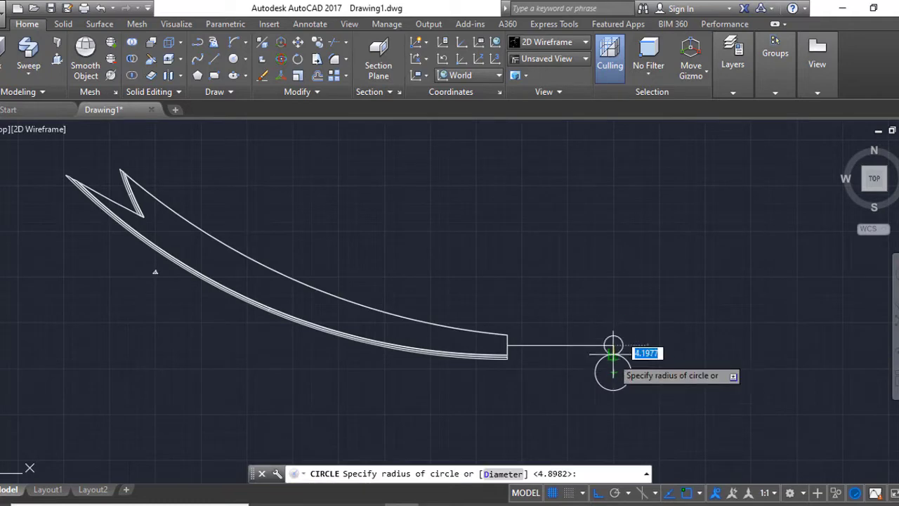
click(634, 325)
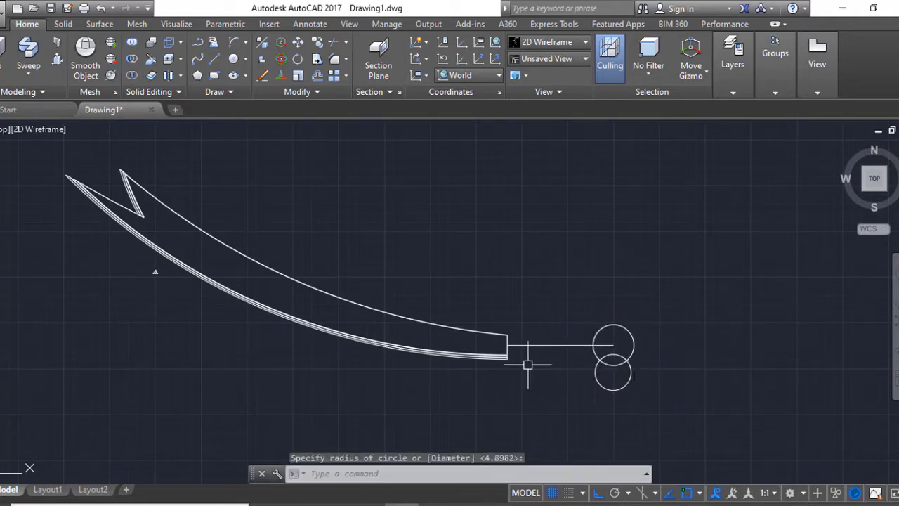
key(Return)
scroll(527, 355, up, 3)
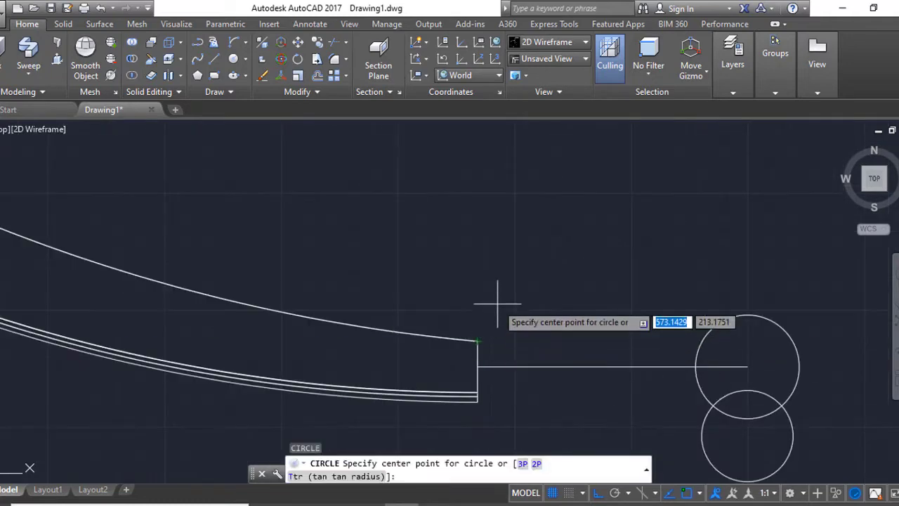
click(513, 260)
click(544, 284)
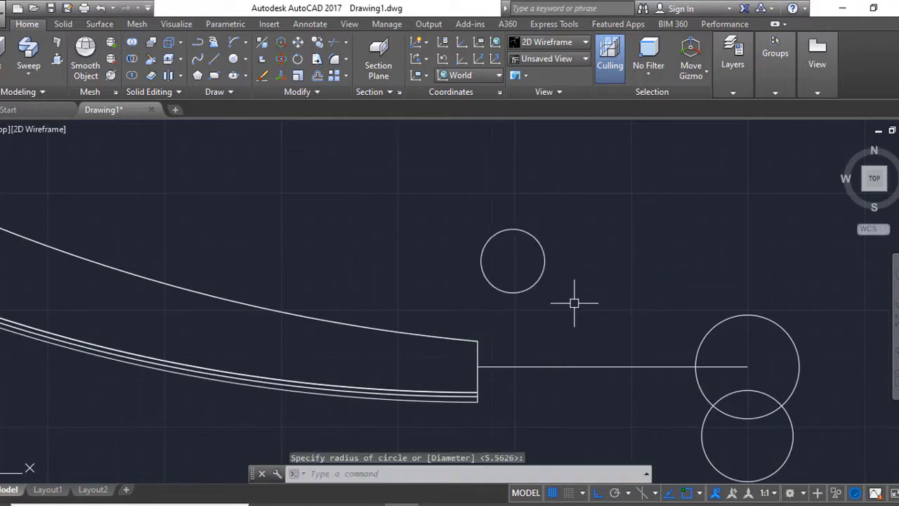
- Draw a Start-End-Direction arc from the small circle's right edge toward the centre line
click(244, 59)
click(545, 265)
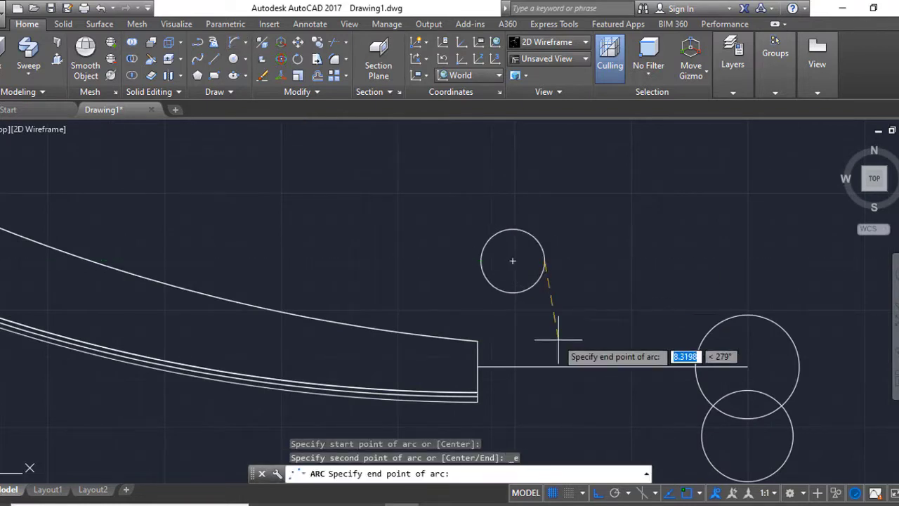
click(577, 332)
click(576, 343)
key(d)
key(Return)
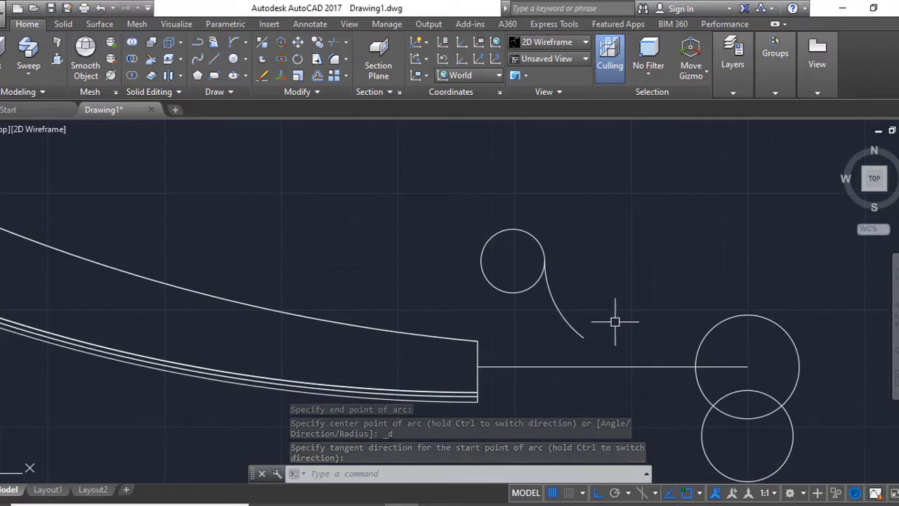
- Select the new arc and start mirroring it with MI
click(612, 321)
text(mi)
key(Return)
- Mirror the short arc, then undo both the mirrored and the original arcs
click(577, 327)
click(544, 261)
click(530, 343)
key(Return)
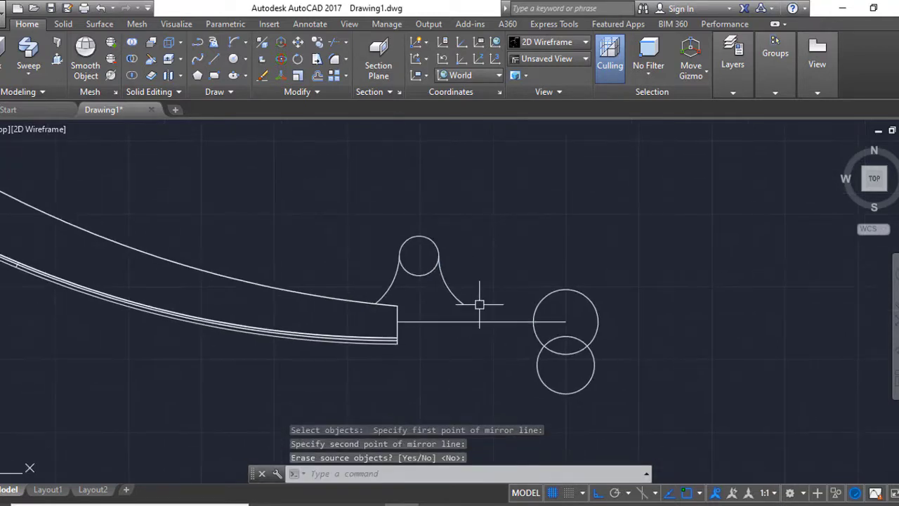
key(ctrl+z)
- Draw the wavy grip edge as an arc-segment polyline starting at the small circle's right edge
text(pl)
key(Return)
click(544, 262)
key(a)
key(Return)
key(d)
key(Return)
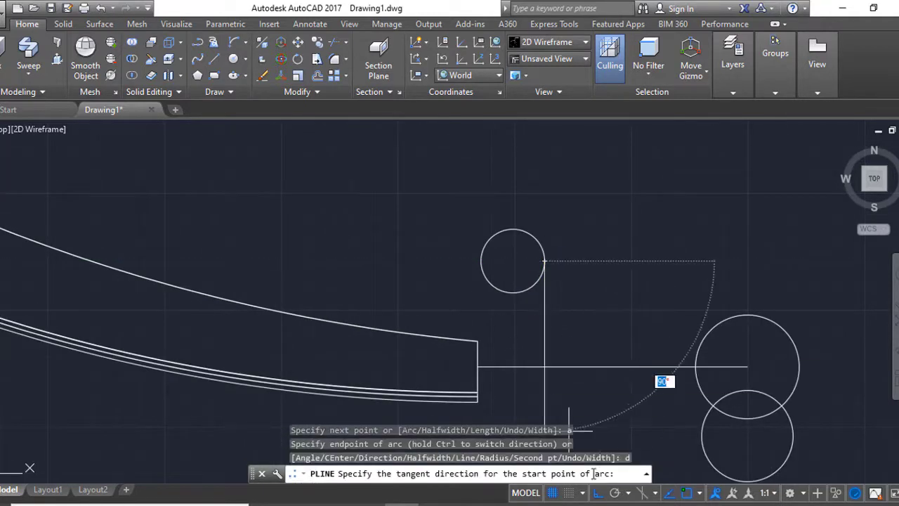
key(F8)
click(543, 349)
click(571, 328)
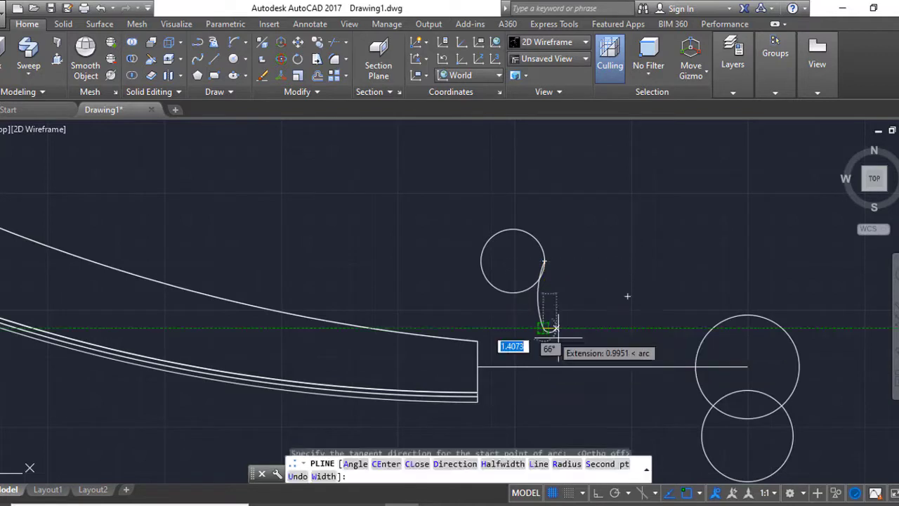
scroll(555, 328, up, 2)
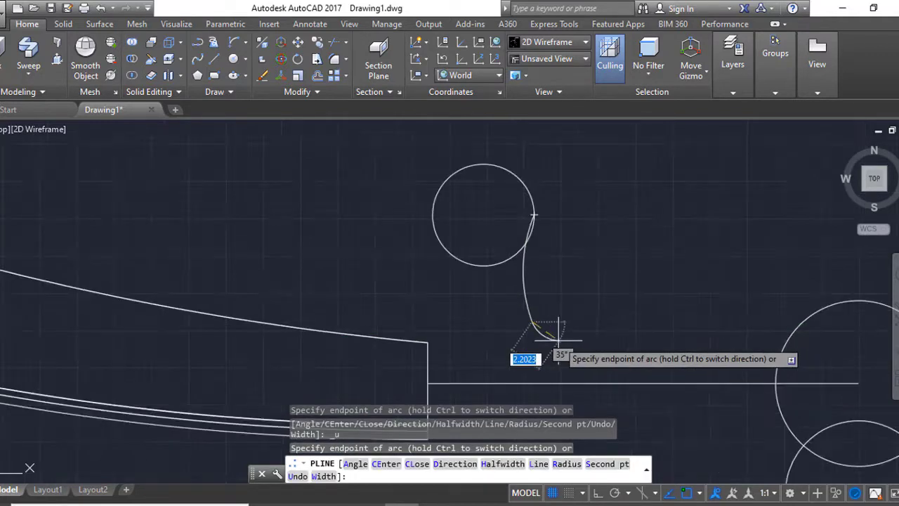
scroll(539, 325, up, 2)
scroll(704, 328, down, 1)
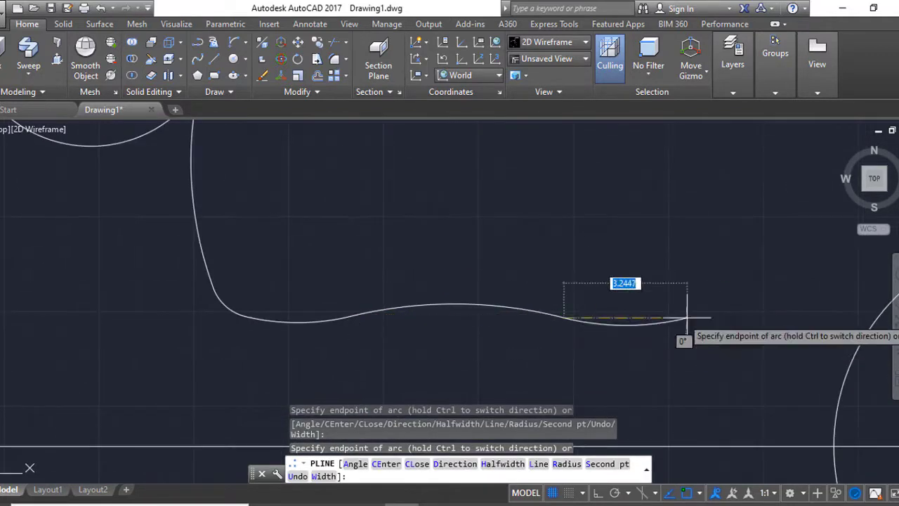
middle_drag(683, 311, 566, 337)
key(Escape)
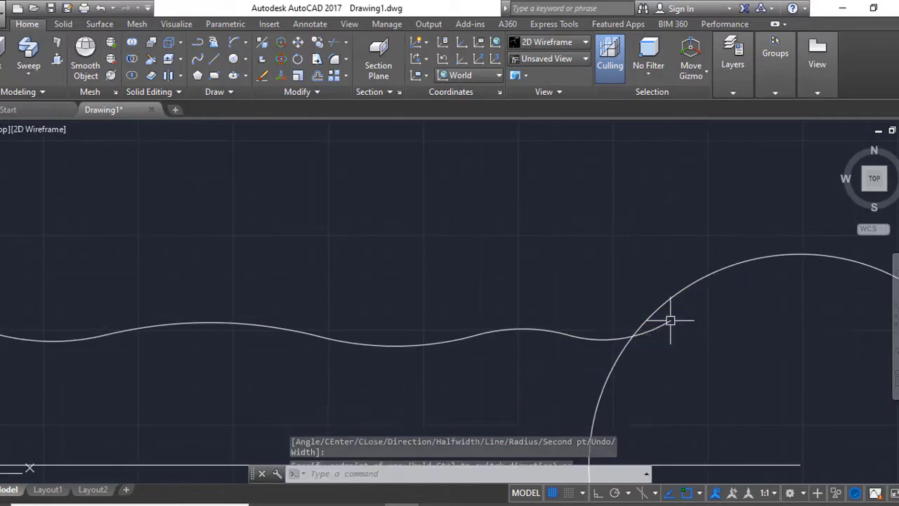
scroll(599, 369, down, 3)
- Break off the excess end of the wavy grip line
text(mi)
key(Return)
click(560, 305)
key(Return)
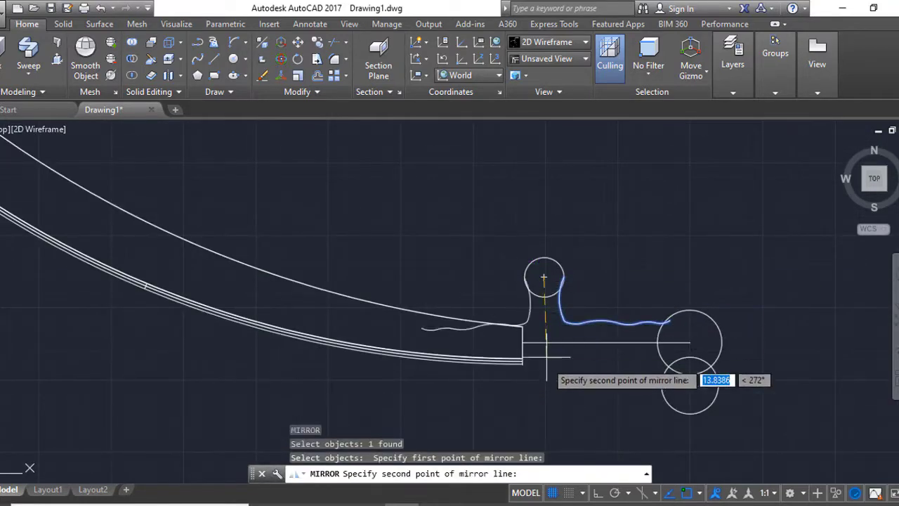
key(Escape)
scroll(602, 345, up, 3)
text(br)
key(Return)
scroll(583, 365, up, 2)
click(553, 380)
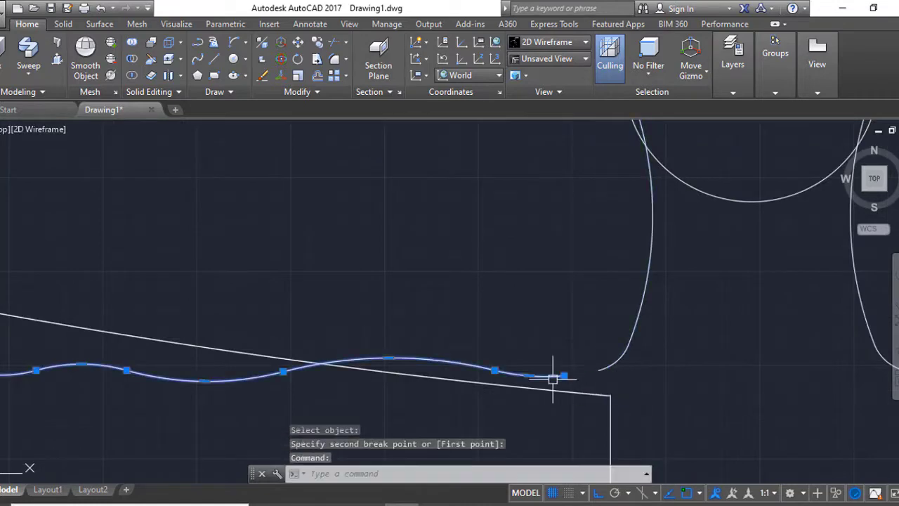
scroll(610, 400, down, 2)
key(Escape)
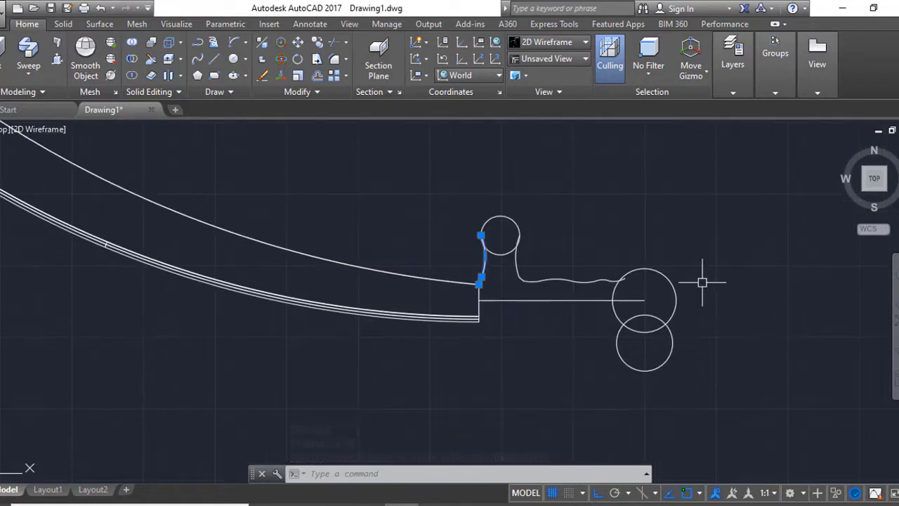
- Select the short arc beside the small circle for mirroring, then cancel
text(mi)
key(Return)
click(644, 300)
key(Escape)
scroll(472, 215, up, 3)
- Trim the overlapping curves of the hilt outline
text(tr)
key(Return)
key(Return)
scroll(568, 265, up, 3)
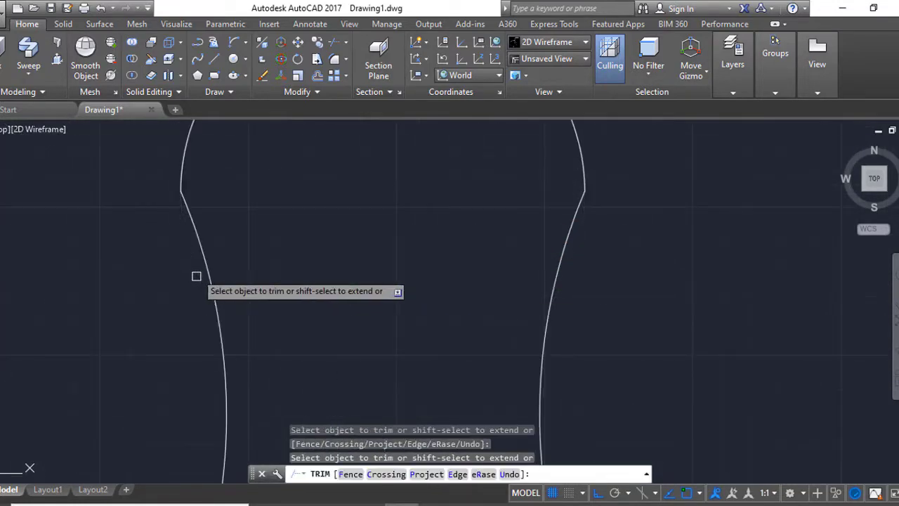
scroll(393, 357, down, 3)
scroll(398, 401, down, 2)
scroll(273, 382, down, 2)
scroll(500, 278, down, 2)
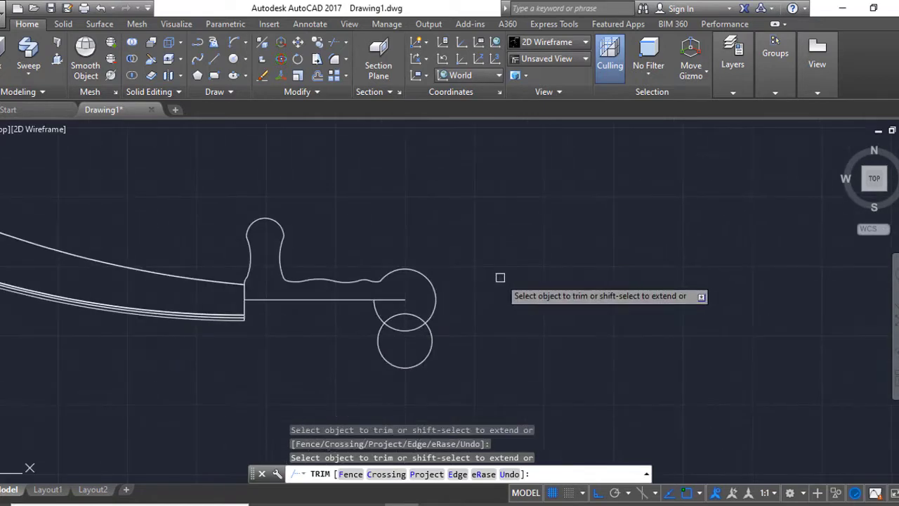
key(Escape)
text(mi)
key(Return)
key(Escape)
- Mirror the upper hilt outline across the centre line, keeping the original
text(mi)
key(Return)
click(281, 280)
key(Return)
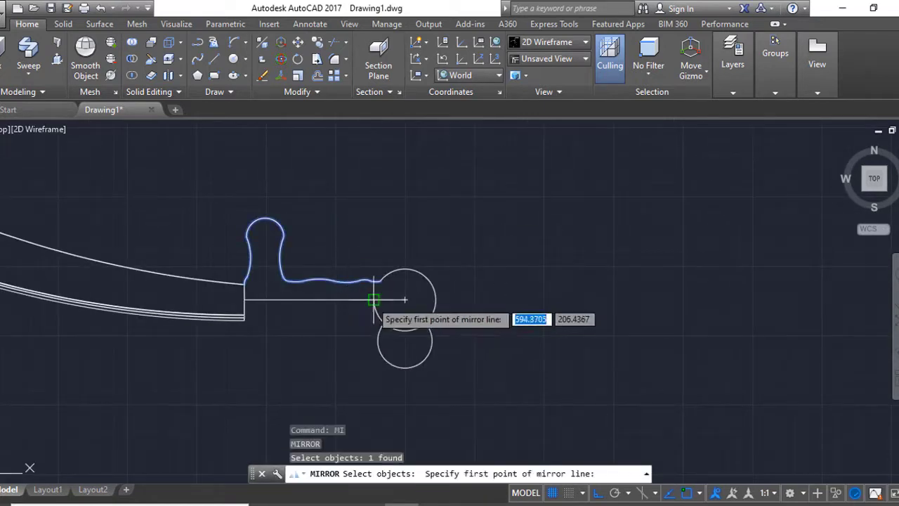
click(372, 298)
click(301, 324)
- Draw an arc forming the pommel's right side between the upper and lower pommel circles
key(Return)
scroll(379, 322, up, 8)
click(358, 243)
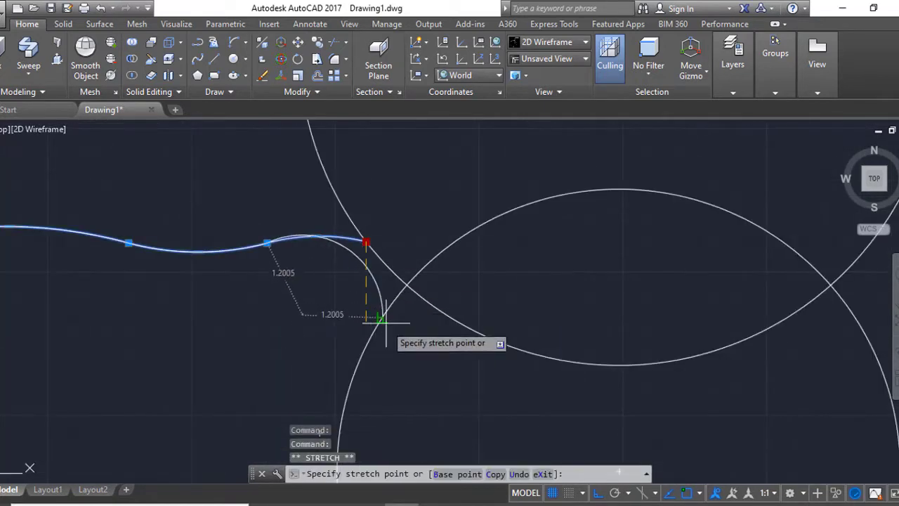
scroll(380, 319, down, 8)
key(Escape)
text(a)
key(Return)
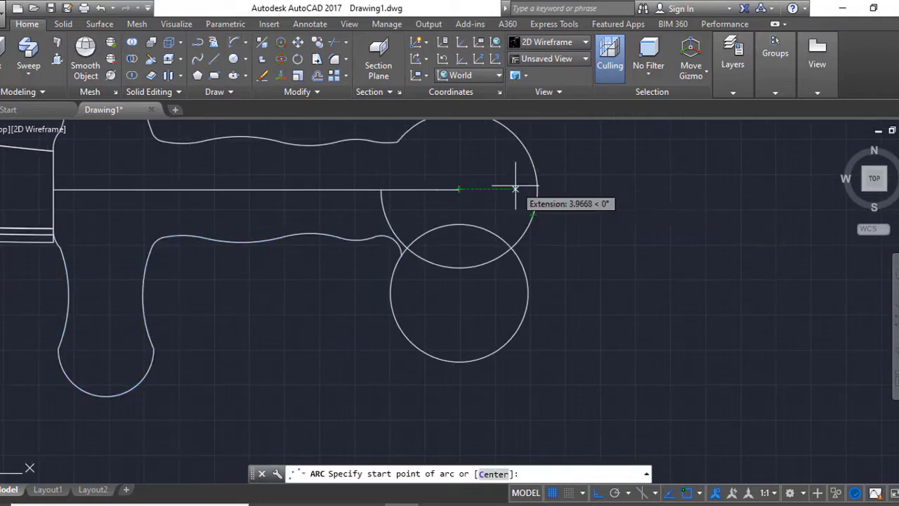
click(533, 215)
click(521, 378)
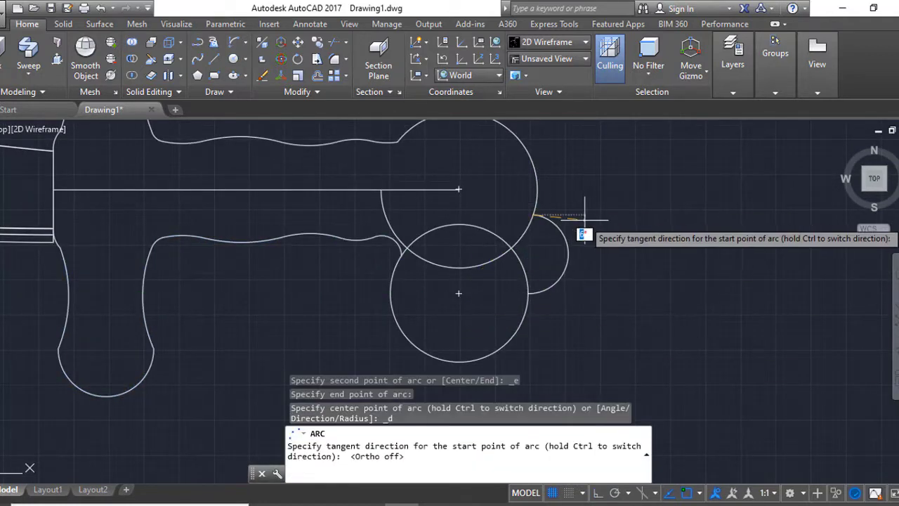
middle_drag(517, 382, 518, 326)
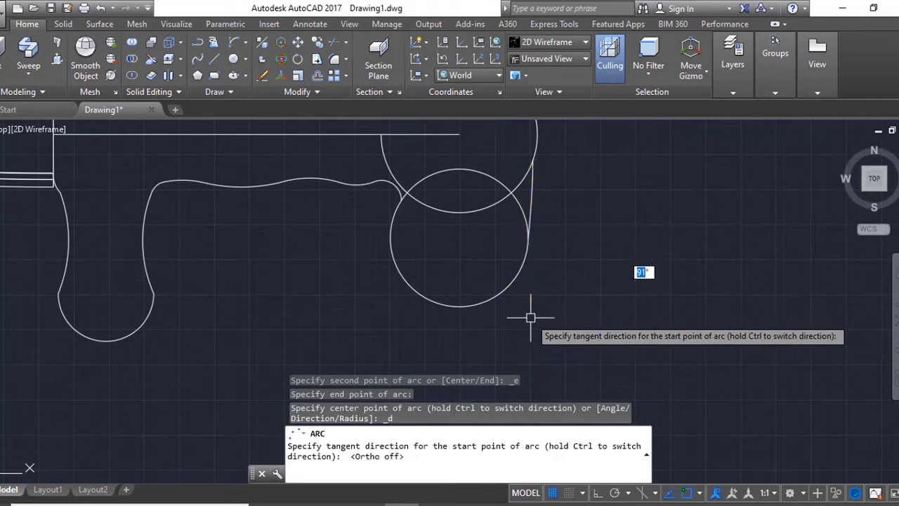
middle_drag(562, 182, 498, 321)
click(476, 274)
- Abandon breaking the upper pommel circle and close the block export window without saving
text(br)
key(Return)
click(473, 274)
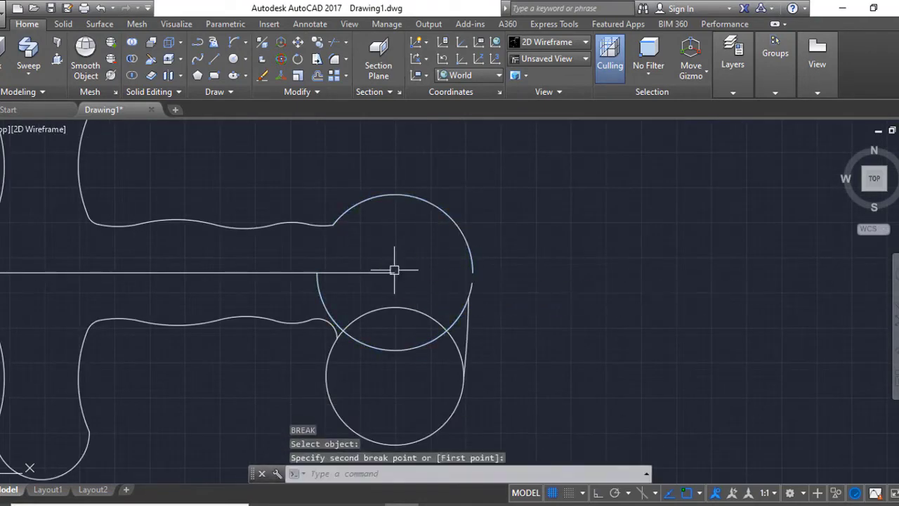
key(Escape)
scroll(456, 327, up, 2)
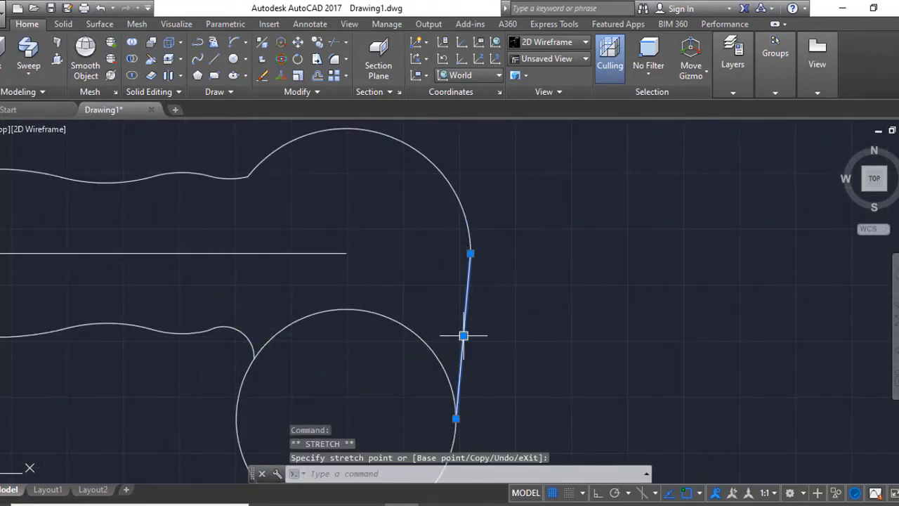
key(Escape)
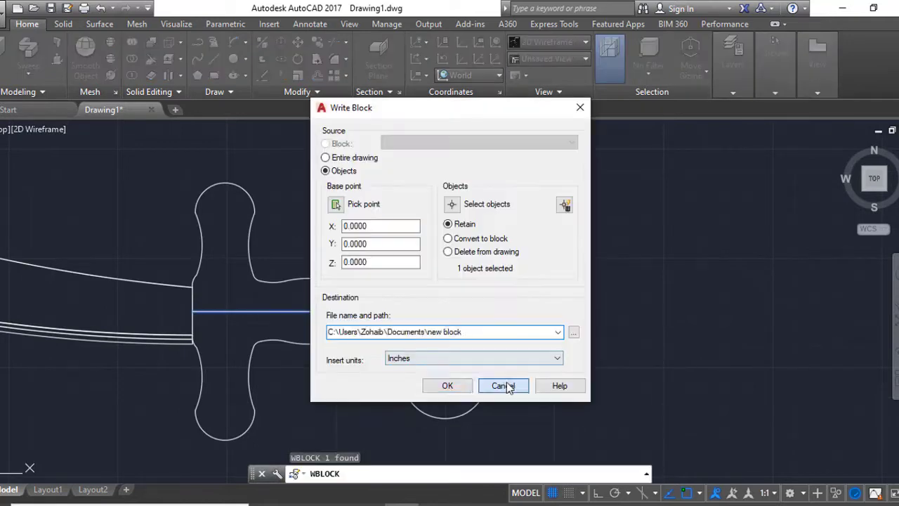
click(505, 386)
scroll(520, 296, down, 4)
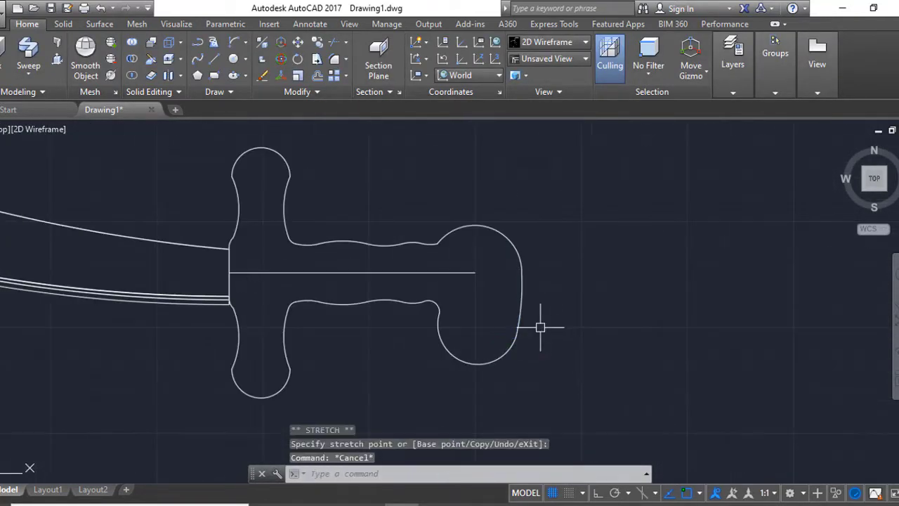
scroll(538, 325, down, 5)
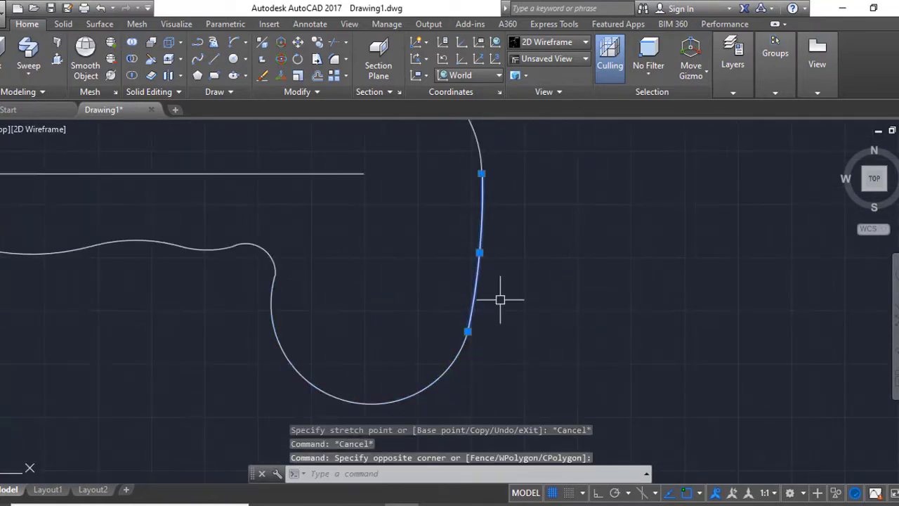
- Grip-stretch the pommel's right-side curve and trim away the excess line segment
click(431, 351)
click(468, 331)
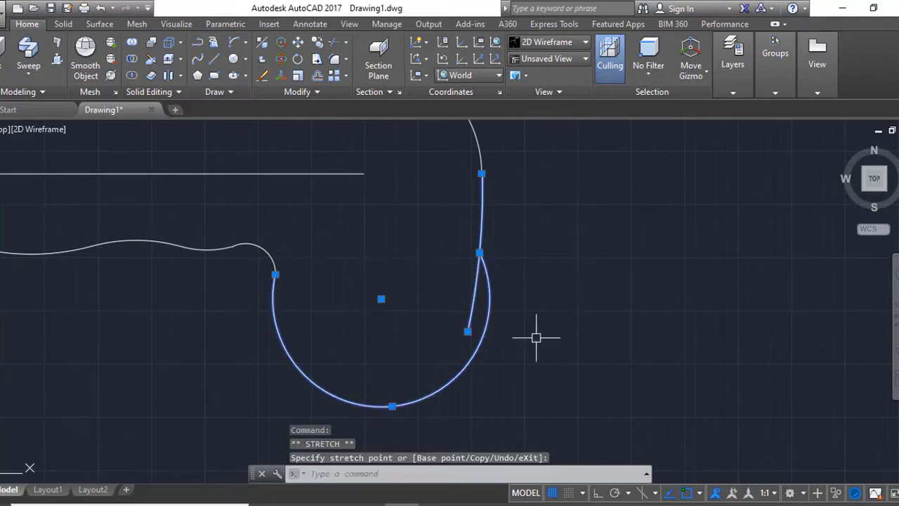
click(475, 310)
scroll(450, 311, up, 5)
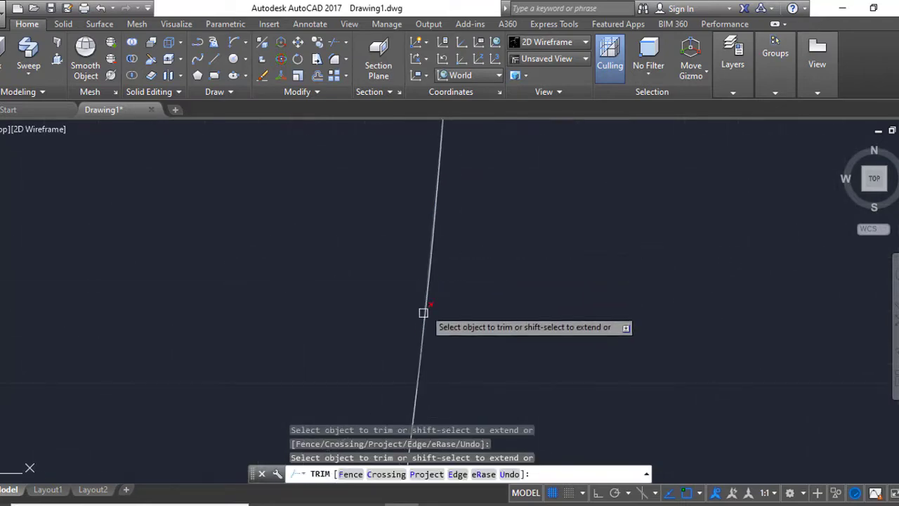
key(Escape)
click(510, 219)
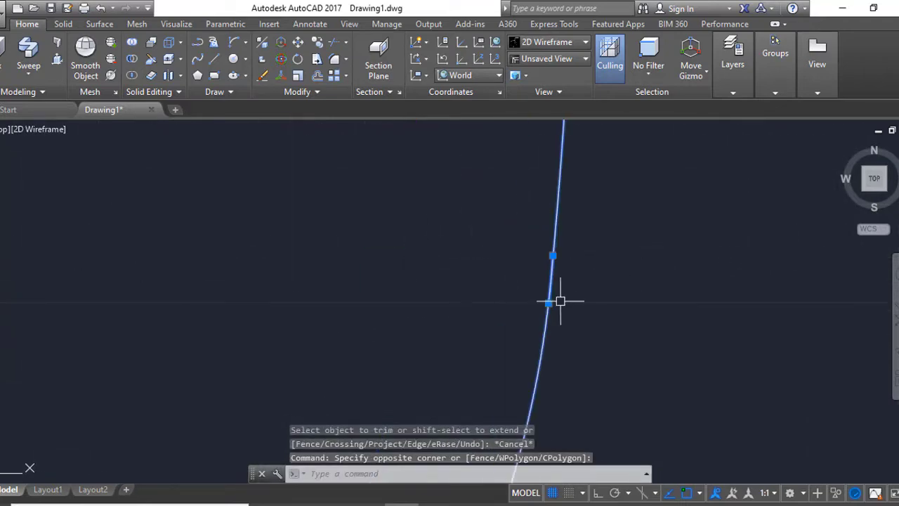
scroll(560, 302, down, 5)
- Pick the hilt outline pieces to merge with JOIN
text(join)
key(Return)
click(646, 267)
click(598, 337)
click(534, 365)
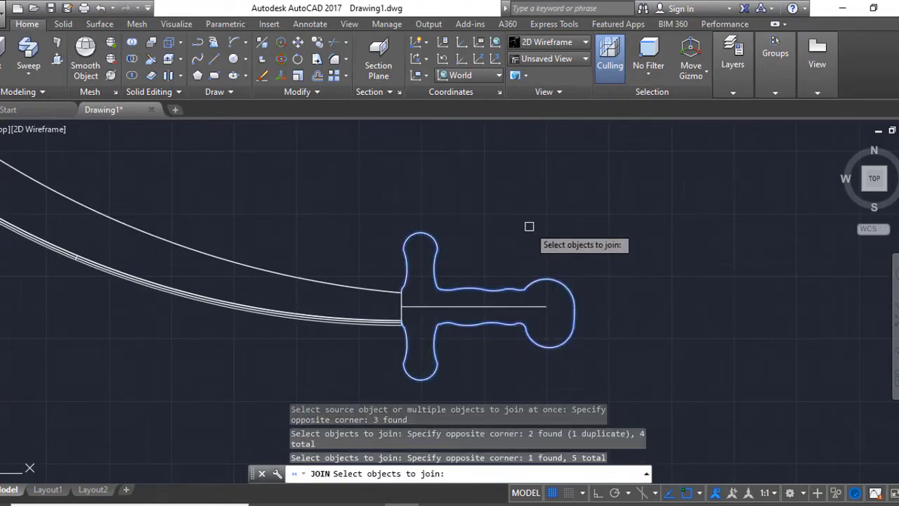
- Merge the picked pieces into one polyline and orbit into a 3D view
key(Return)
scroll(480, 349, up, 5)
scroll(458, 376, down, 5)
shift+middle_drag(457, 376, 331, 305)
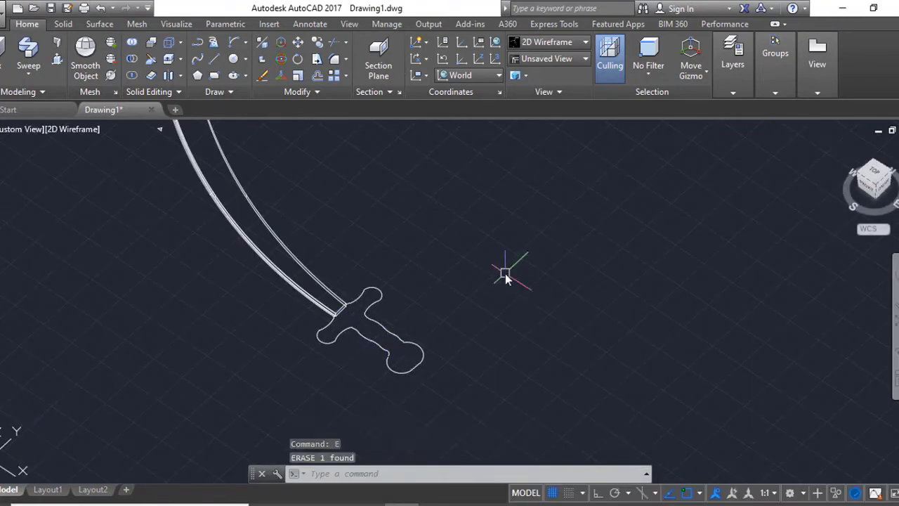
- Move the hilt outline into position against the blade's end
text(ext)
key(Return)
key(Escape)
scroll(376, 331, up, 5)
text(m)
key(Return)
click(351, 309)
key(Return)
click(334, 360)
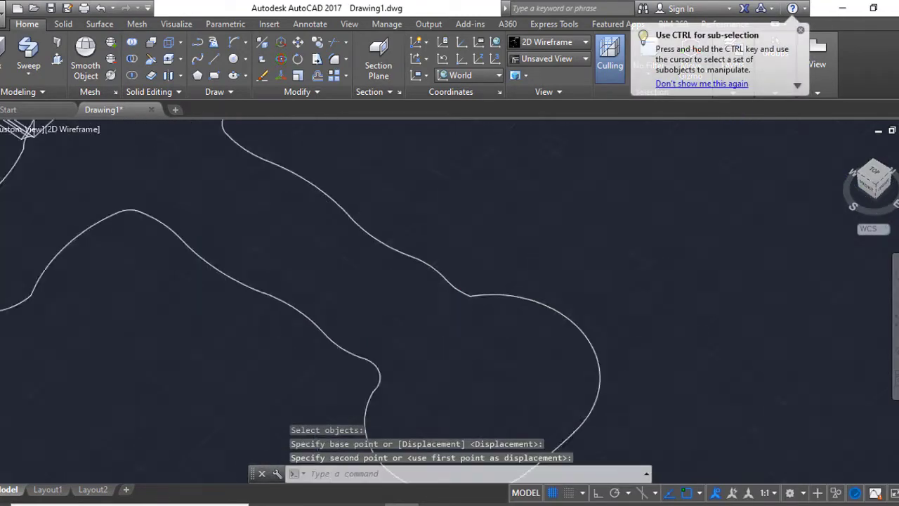
click(642, 317)
click(485, 418)
- Draw a short line at the blade's base corner and join it into the hilt polyline
key(Return)
text(ext)
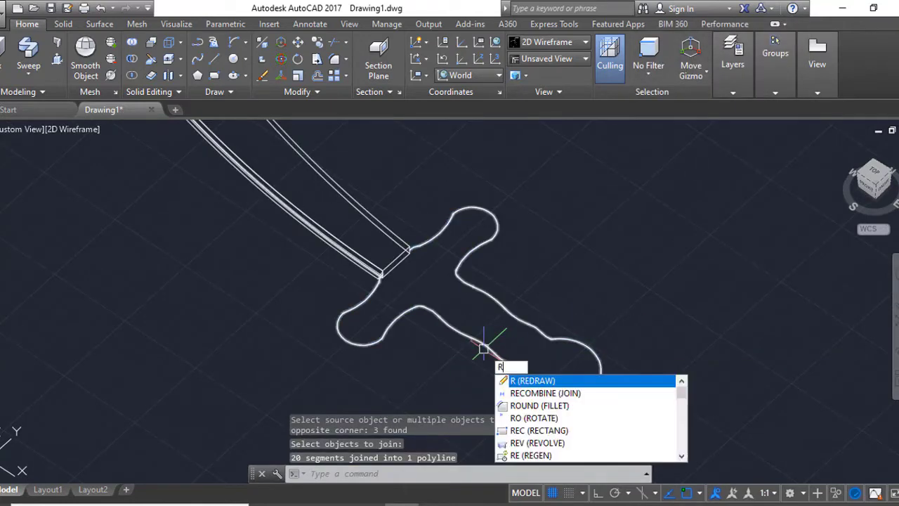
key(Return)
click(510, 365)
key(Escape)
scroll(381, 275, up, 5)
text(l)
key(Return)
click(424, 149)
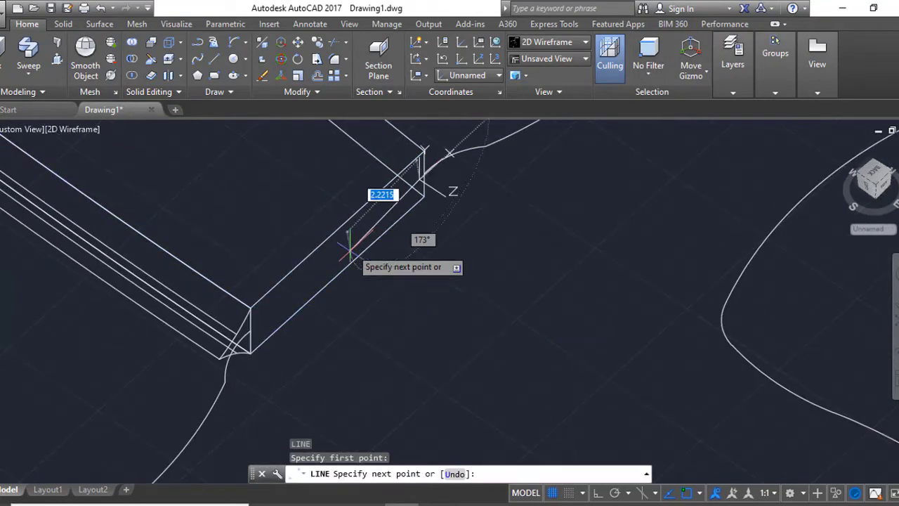
text(j)
key(Return)
click(426, 192)
key(Return)
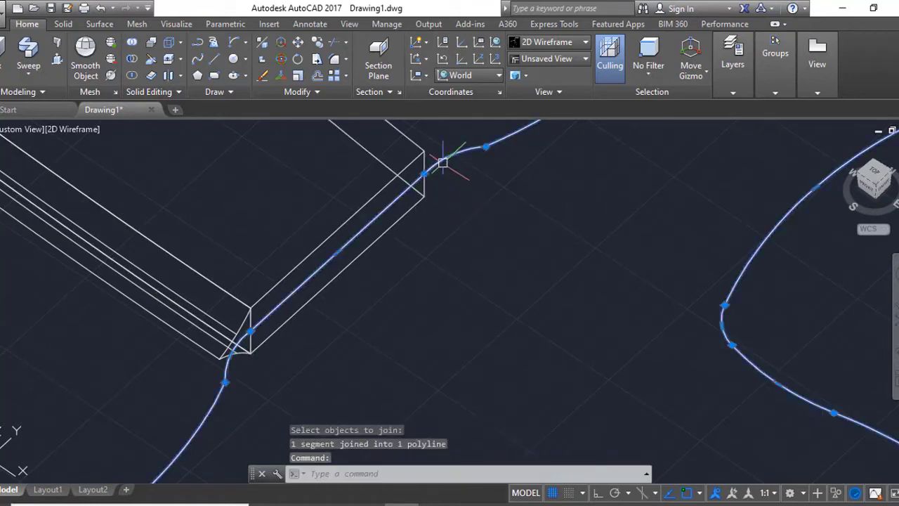
- Begin press-pulling the hilt profile upward
scroll(446, 161, down, 4)
text(ext)
key(ctrl+shift+e)
click(518, 290)
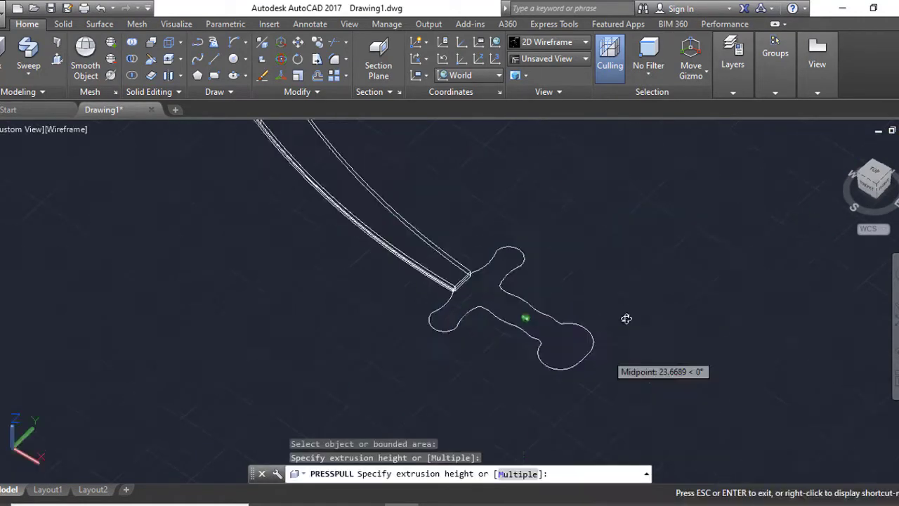
- Finish the 5-unit press-pull, then in Front view move the hilt 2.5 units down with Ortho on
shift+middle_drag(628, 315, 662, 293)
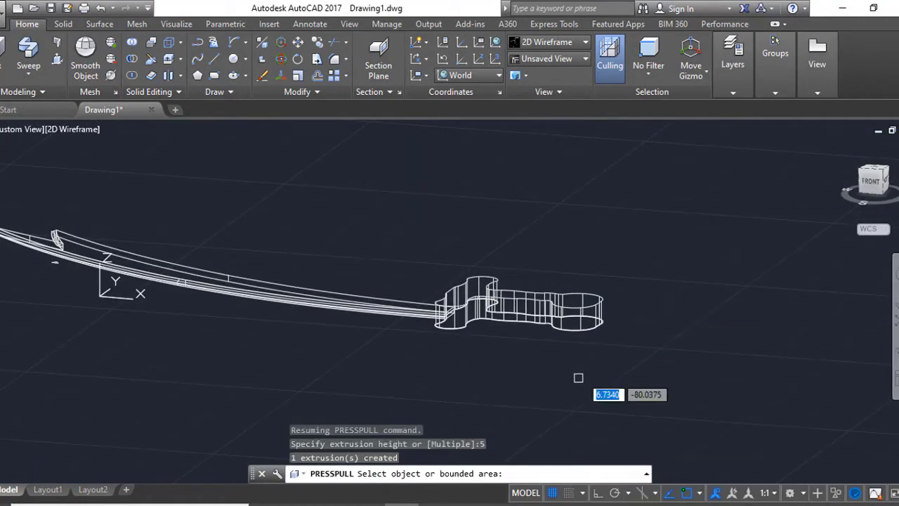
click(871, 182)
key(Escape)
click(470, 75)
click(457, 123)
text(m)
key(Return)
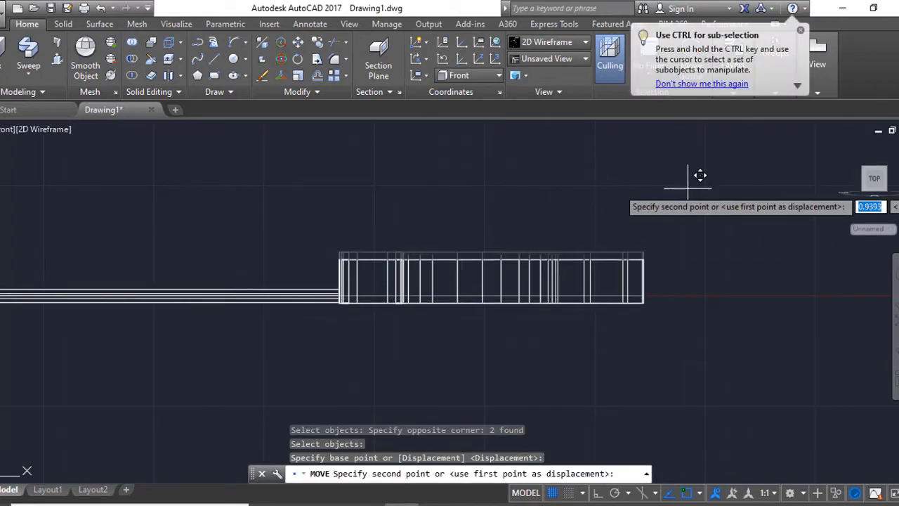
key(F8)
text(2.5)
key(Return)
- Slice the hilt along an angled plane from its left edge where it meets the blade
scroll(544, 329, up, 4)
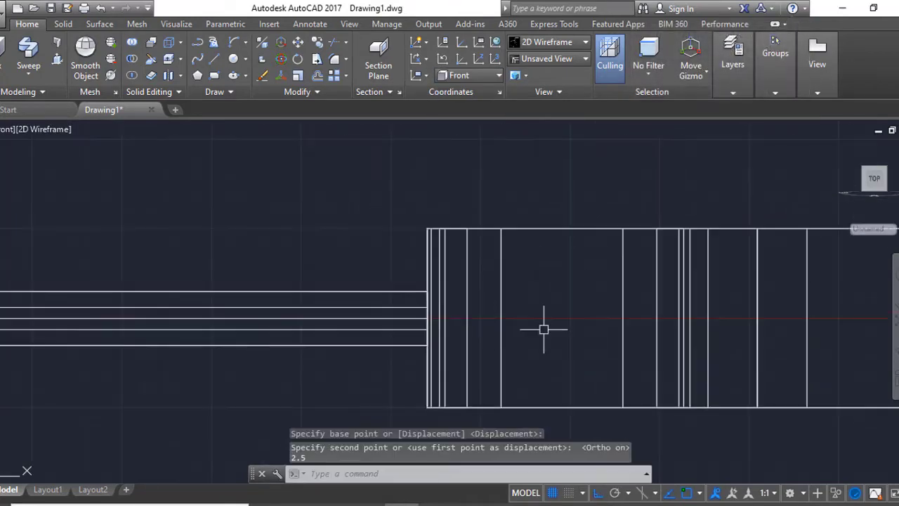
shift+middle_drag(544, 328, 576, 309)
click(874, 178)
scroll(548, 283, up, 3)
text(sl)
key(Return)
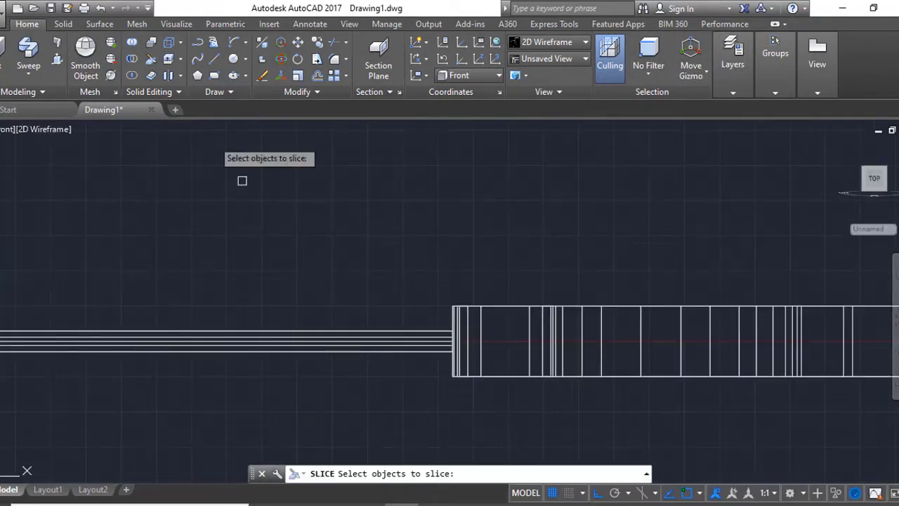
click(455, 330)
key(Return)
scroll(426, 310, up, 2)
click(470, 343)
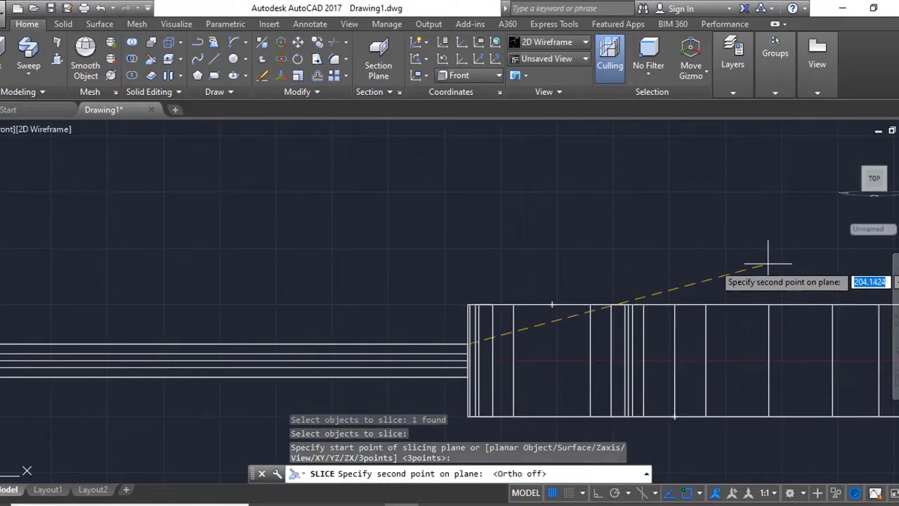
click(758, 208)
- Slice the hilt's lower edge along a second angled plane, keeping the hilt side
key(Return)
key(Return)
middle_drag(508, 364, 518, 276)
click(518, 276)
key(Return)
click(477, 288)
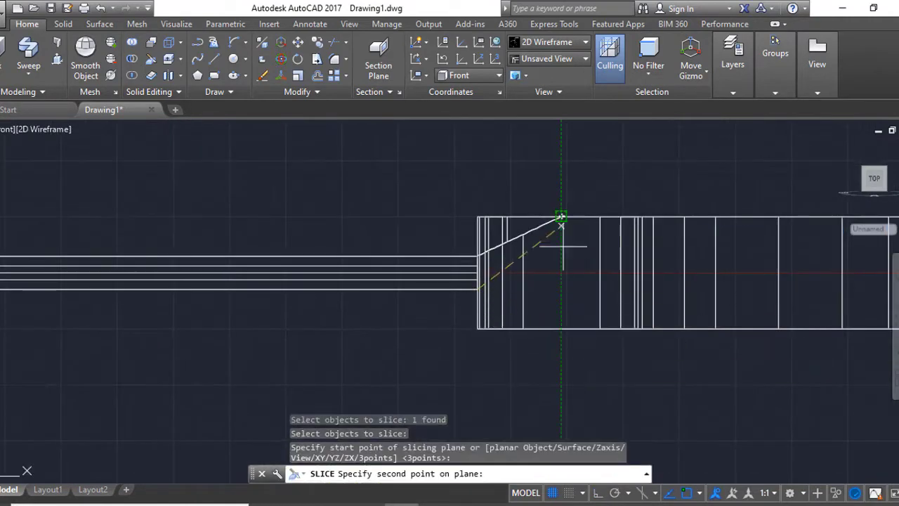
click(562, 331)
click(485, 309)
shift+middle_drag(484, 309, 638, 267)
- Fillet the hilt's top outline edges, including around the pommel, with radius 1.5
click(64, 23)
click(476, 65)
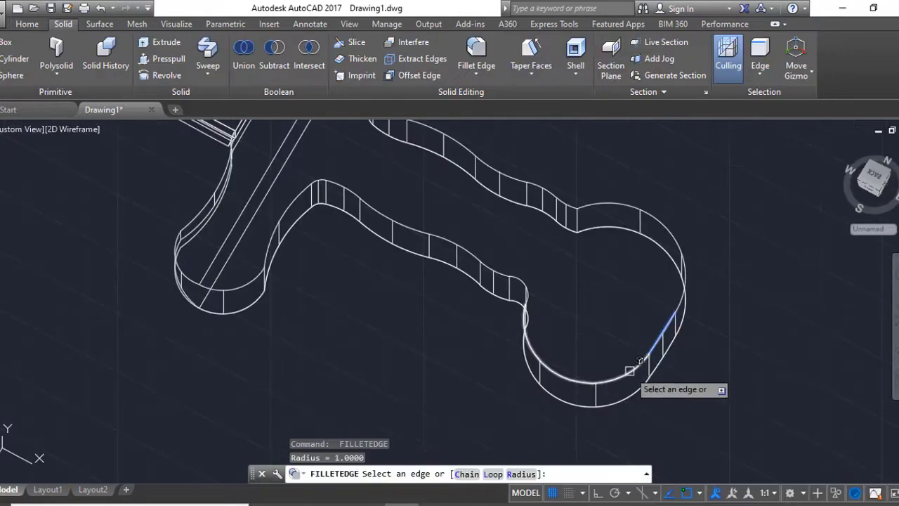
click(454, 225)
scroll(453, 232, up, 2)
click(442, 261)
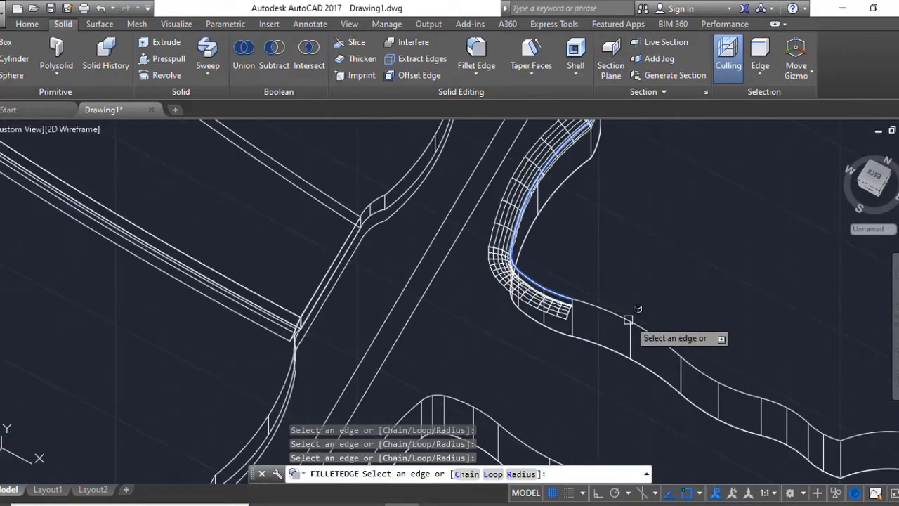
click(625, 355)
scroll(632, 379, down, 2)
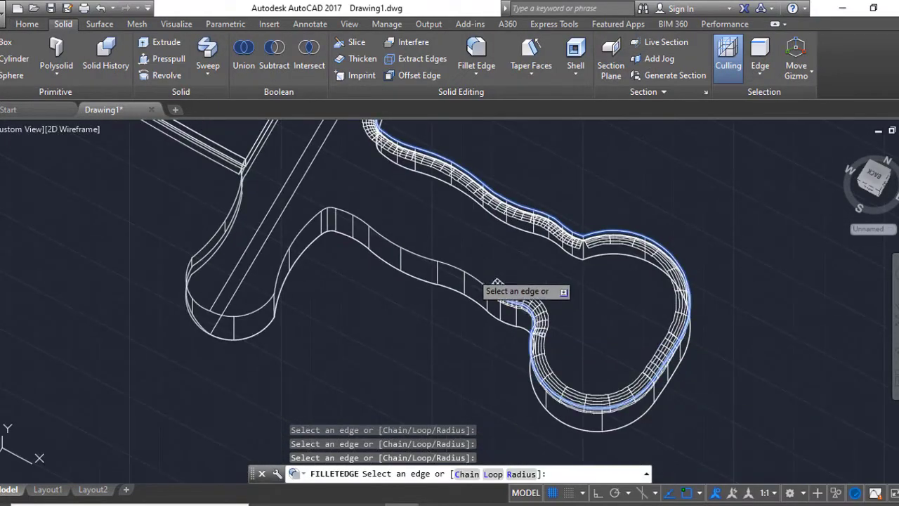
scroll(526, 277, down, 2)
text(15)
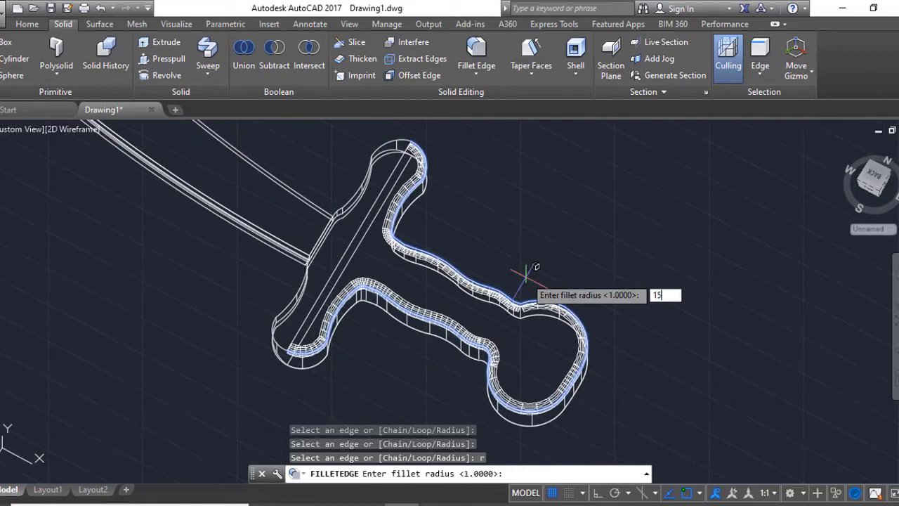
key(Return)
key(Return)
key(Return)
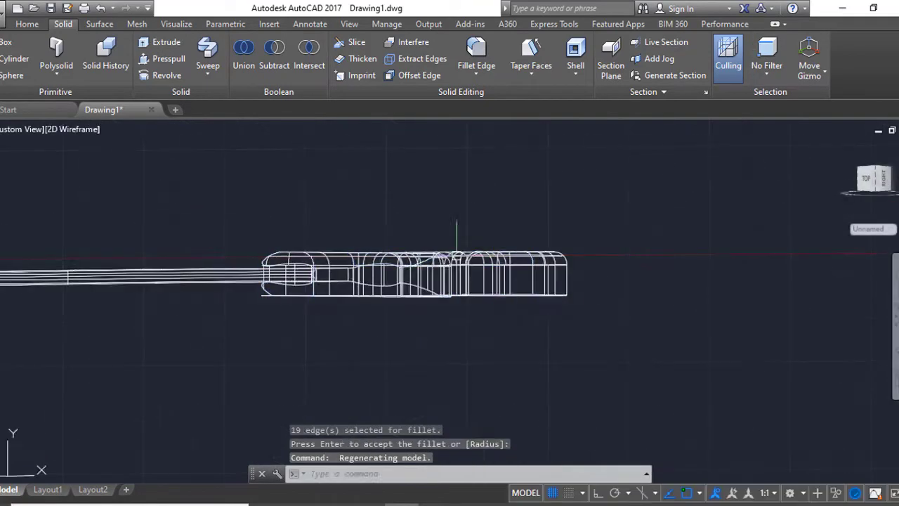
- Apply the same fillet to the hilt's lower outline edges on its underside
click(477, 56)
scroll(330, 232, up, 3)
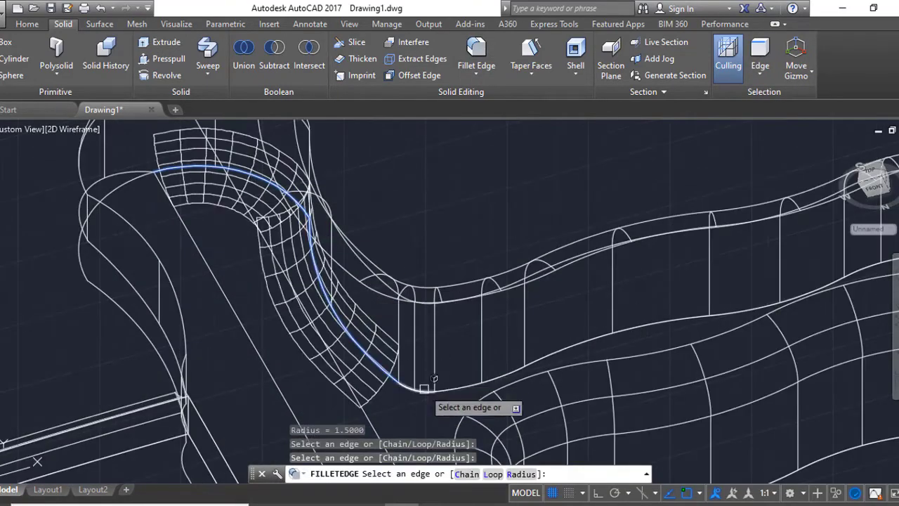
mouse_move(717, 302)
shift+middle_down()
mouse_move(598, 227)
mouse_move(530, 272)
shift+middle_up()
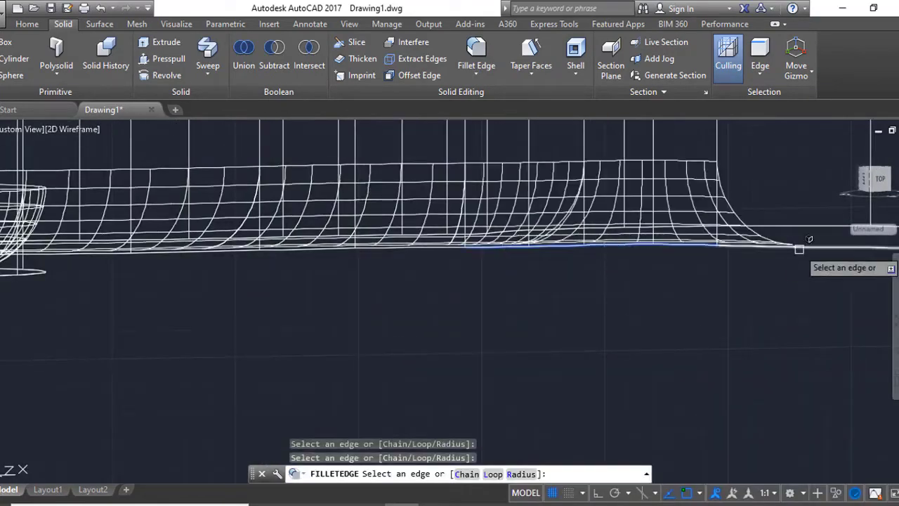
mouse_move(799, 247)
shift+middle_down()
mouse_move(693, 313)
mouse_move(645, 370)
shift+middle_up()
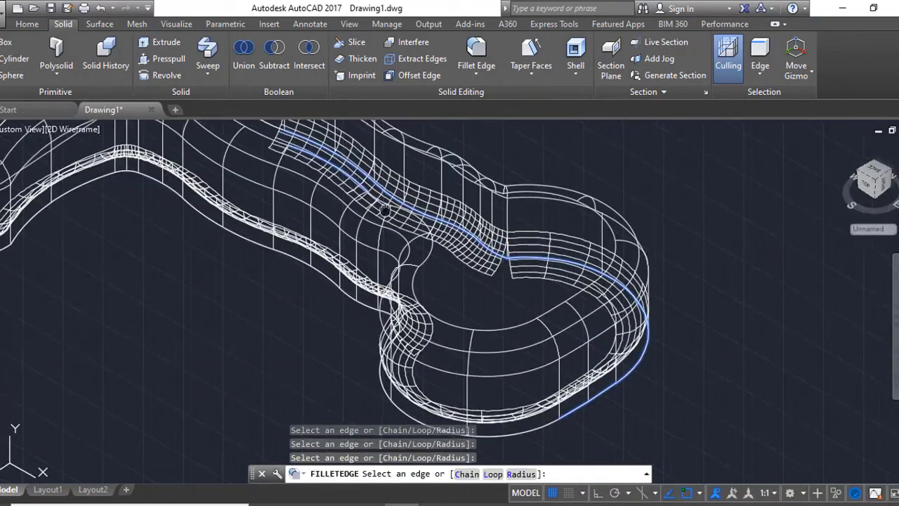
shift+middle_drag(465, 236, 572, 309)
key(Return)
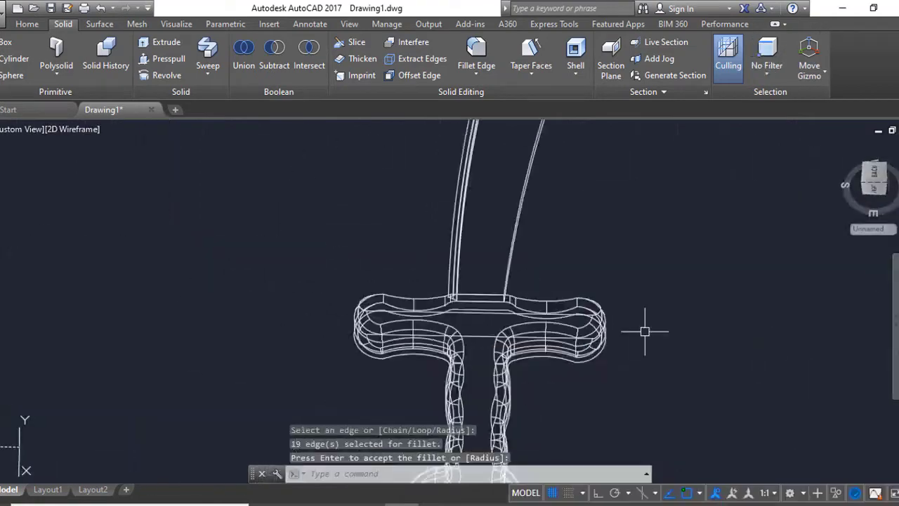
key(Return)
- Switch the visual style to Realistic and view the crossguard
click(77, 128)
click(98, 203)
scroll(556, 316, up, 3)
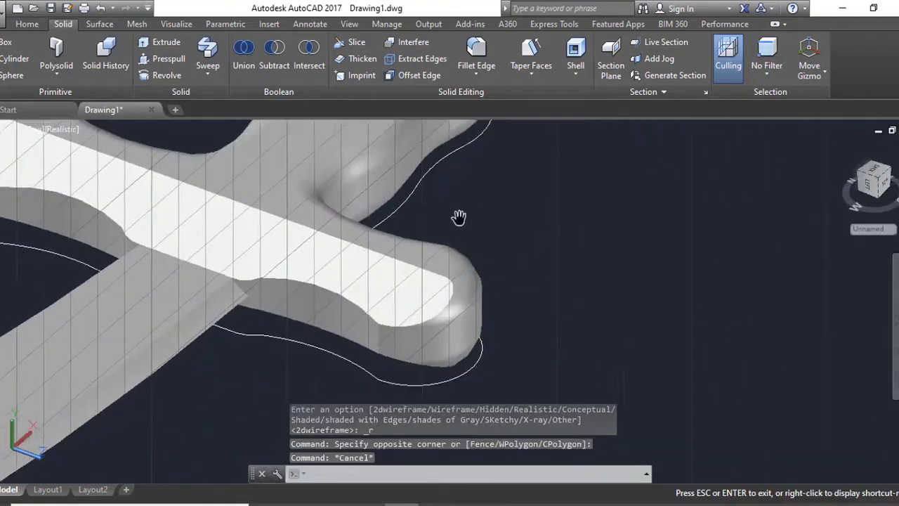
shift+middle_drag(458, 217, 544, 283)
- Try filleting a crossguard edge, then inspect the hilt and cancel an unfinished copy
click(476, 53)
click(456, 353)
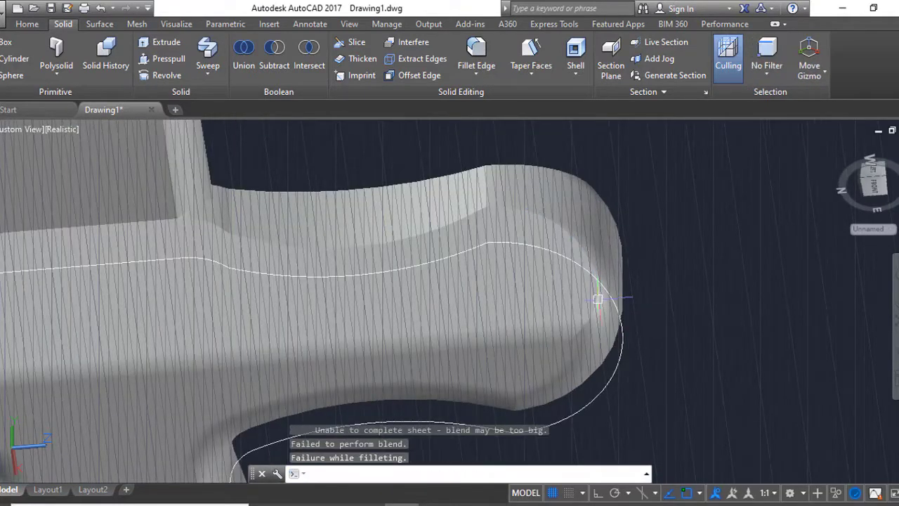
scroll(127, 264, down, 3)
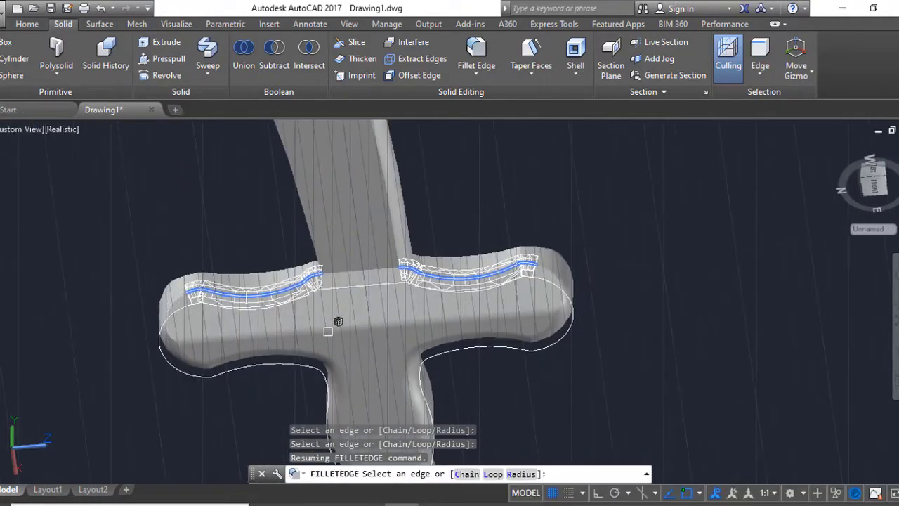
key(Return)
shift+middle_drag(461, 241, 520, 393)
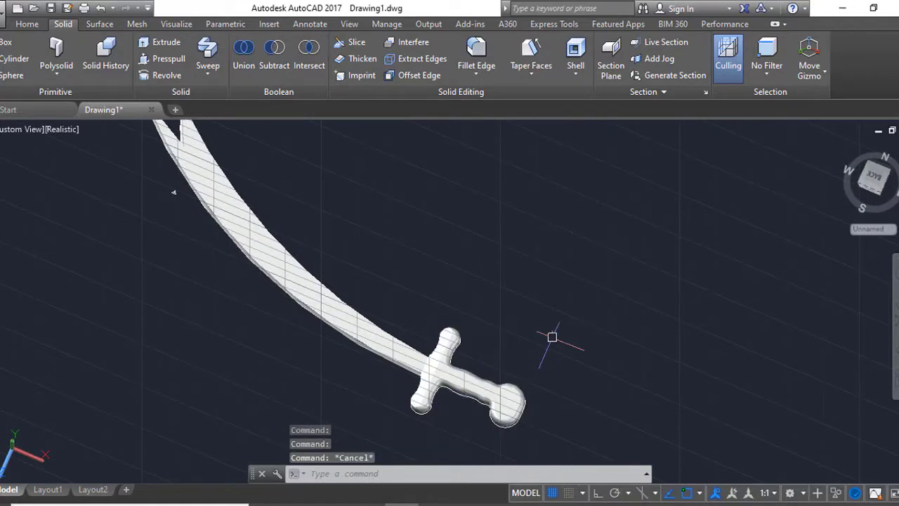
scroll(552, 337, up, 5)
key(Return)
scroll(620, 351, down, 5)
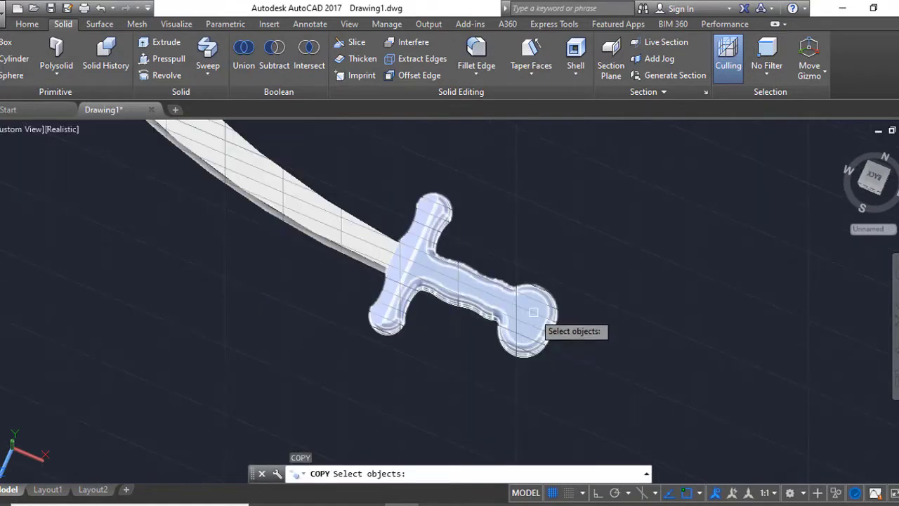
key(Escape)
- Set the UCS to World and draw a circle centred on the pommel
click(499, 75)
click(464, 90)
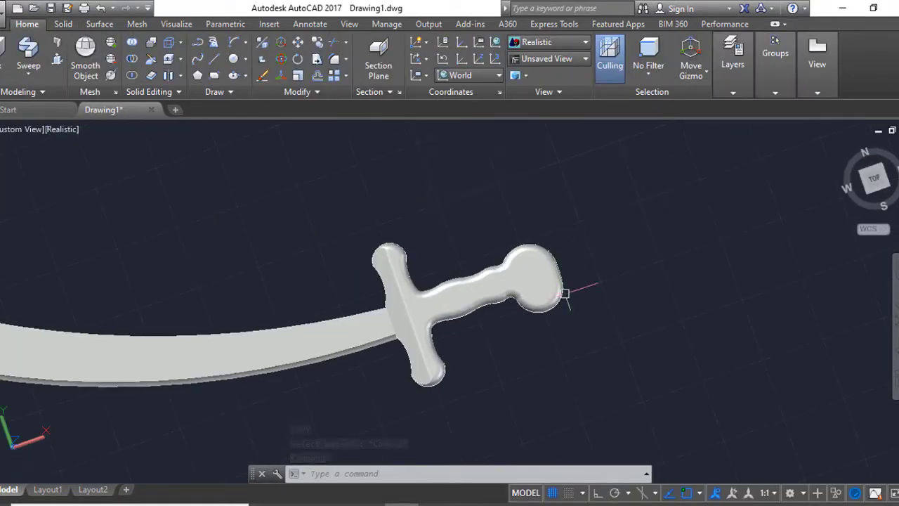
scroll(583, 281, up, 3)
text(c)
key(Return)
click(455, 284)
- Extrude the circle 5 units into an upright cylinder
text(ex)
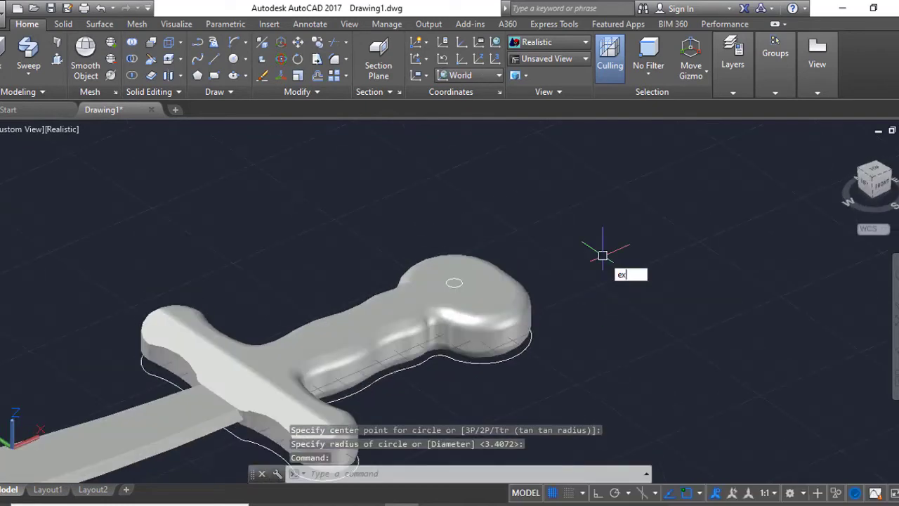
key(Return)
click(466, 290)
key(Return)
text(5)
mouse_move(457, 321)
shift+middle_down()
mouse_move(411, 274)
mouse_move(491, 274)
shift+middle_up()
key(Return)
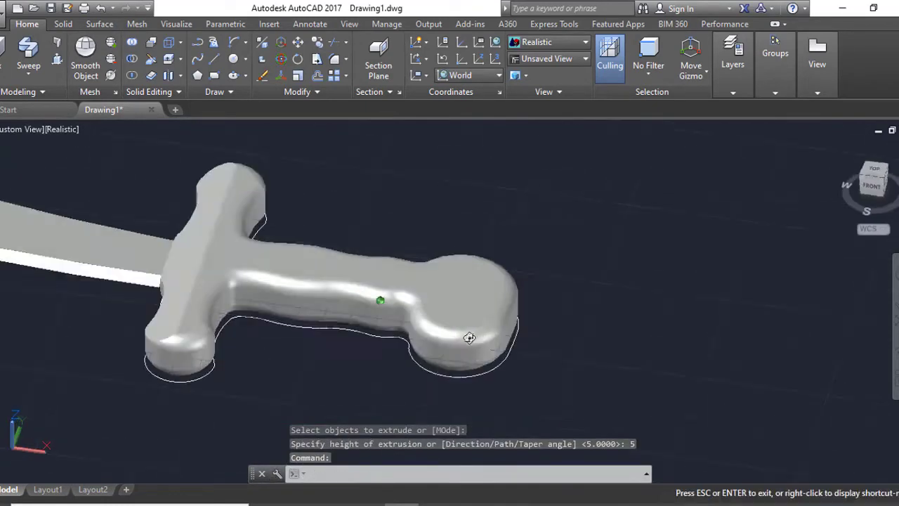
- Copy the cylinder along the grip, switching to 2D Wireframe to see it inside the hilt
scroll(590, 274, up, 3)
text(co)
key(Return)
click(746, 227)
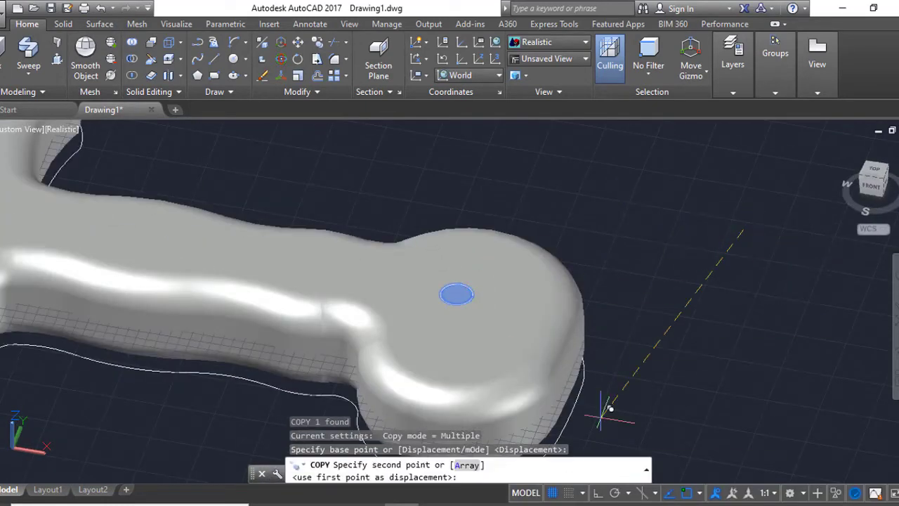
click(65, 129)
click(105, 161)
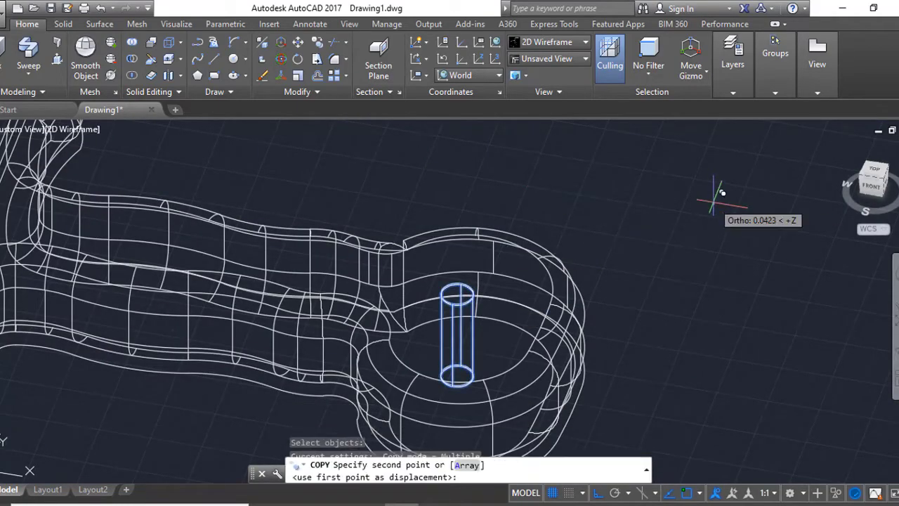
click(712, 190)
scroll(490, 151, down, 3)
key(Return)
key(Return)
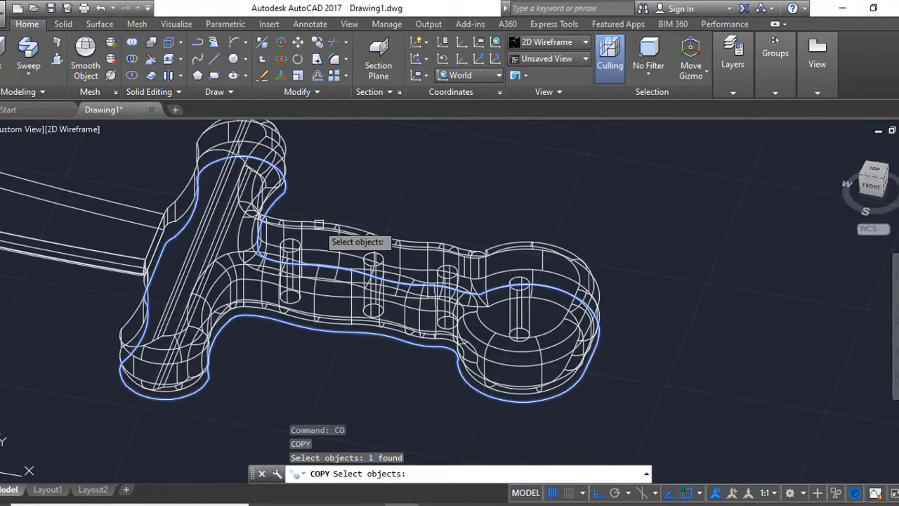
- Window-select the middle cylinders for another copy, then cancel it
click(278, 211)
click(566, 330)
scroll(491, 358, up, 5)
click(491, 365)
scroll(491, 365, down, 3)
key(Escape)
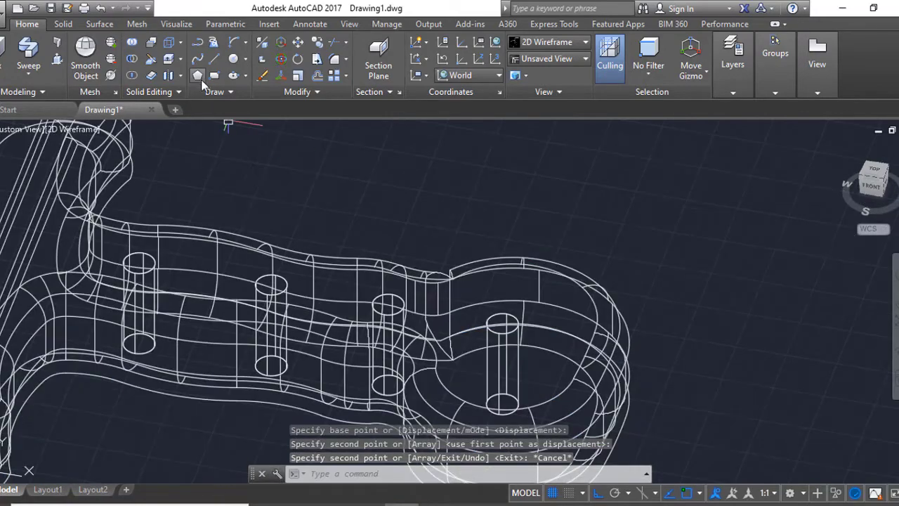
click(131, 58)
- Pick the hilt as the base solid to subtract from, then choose to set a fillet radius for the hole edges
click(492, 358)
key(Return)
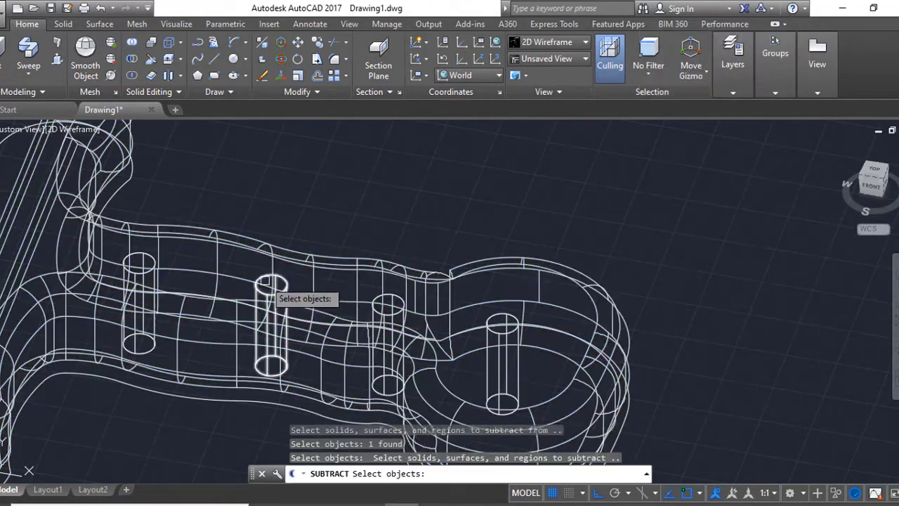
text(r)
key(Return)
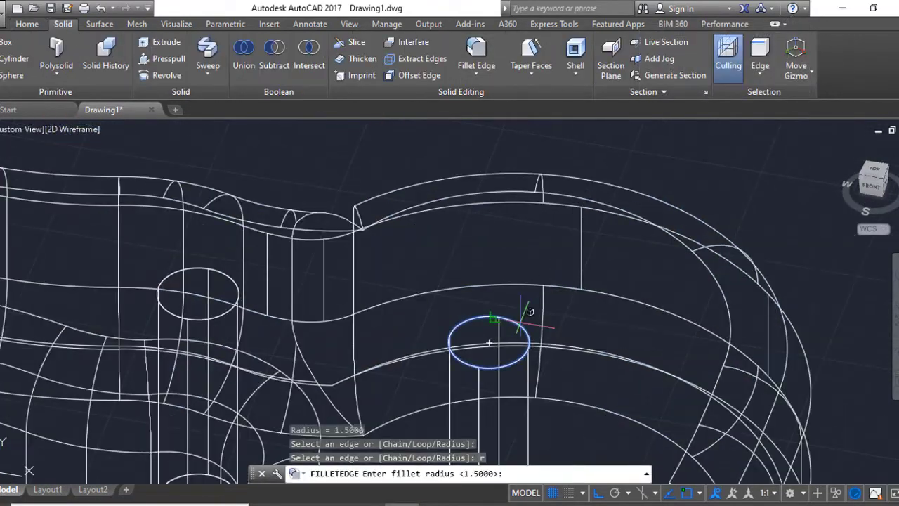